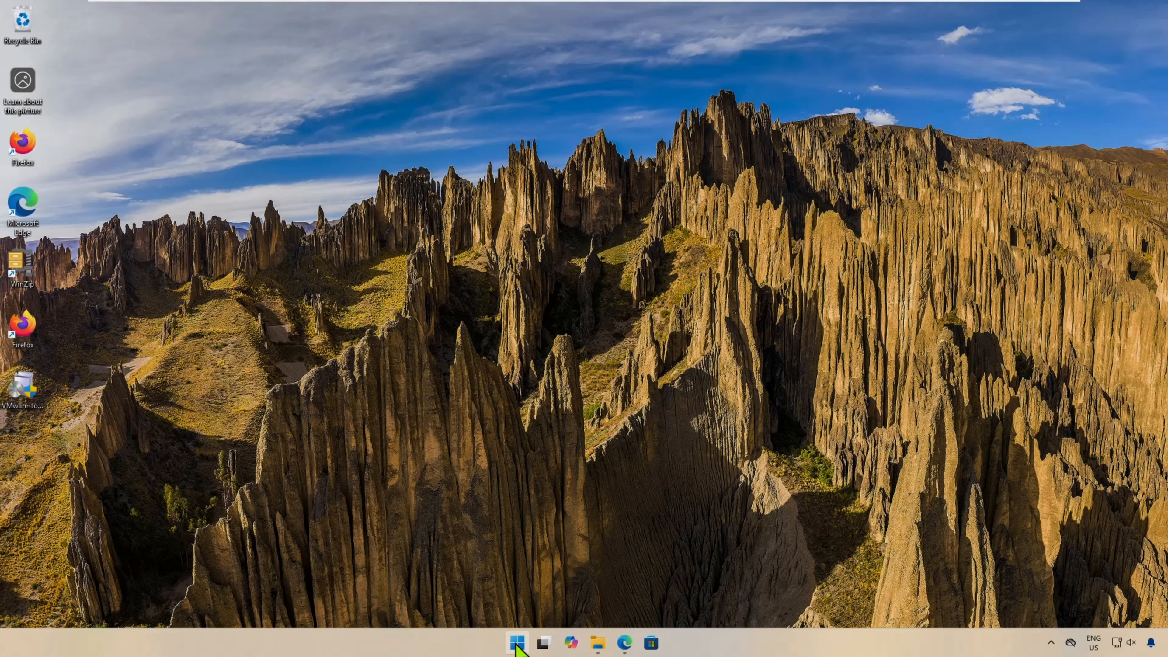
Open Windows Settings and go to the Time & language section
left_click(517, 644)
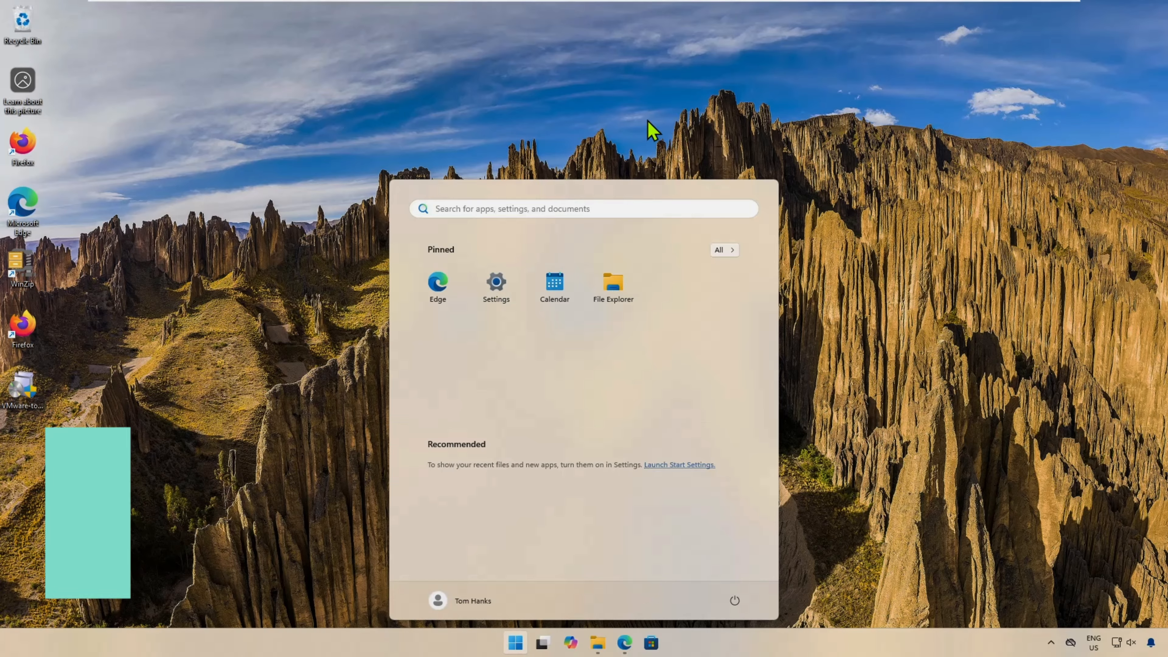
key("super+i")
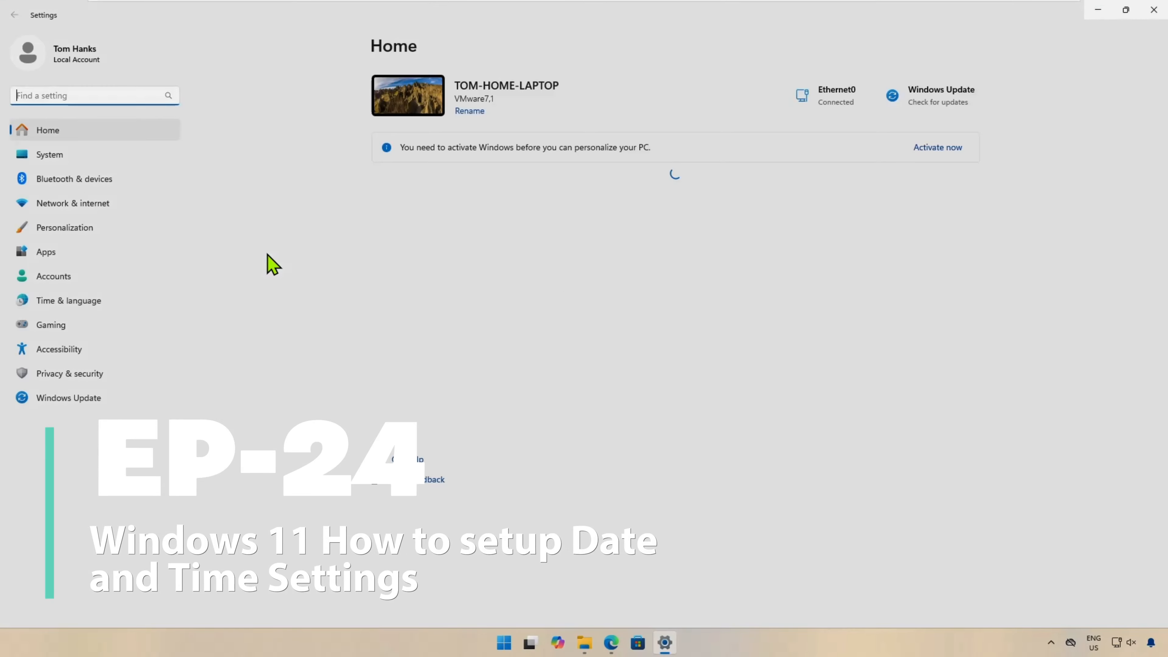
left_click(66, 303)
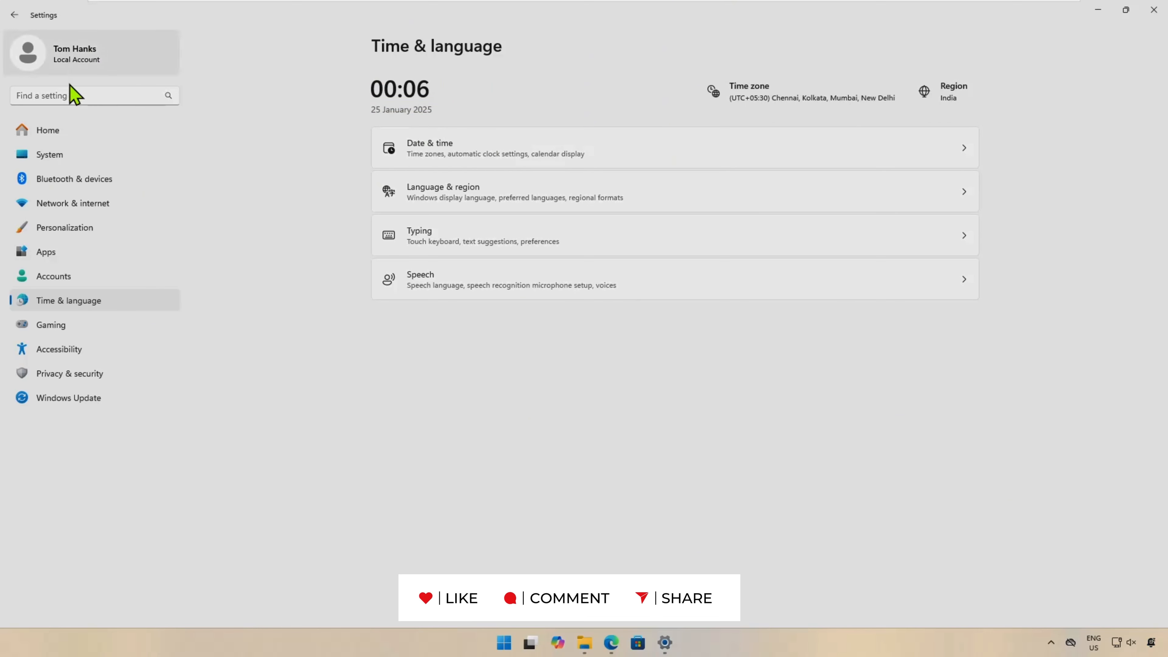
Search the settings for "date and time" and open the Date & time page
left_click(69, 94)
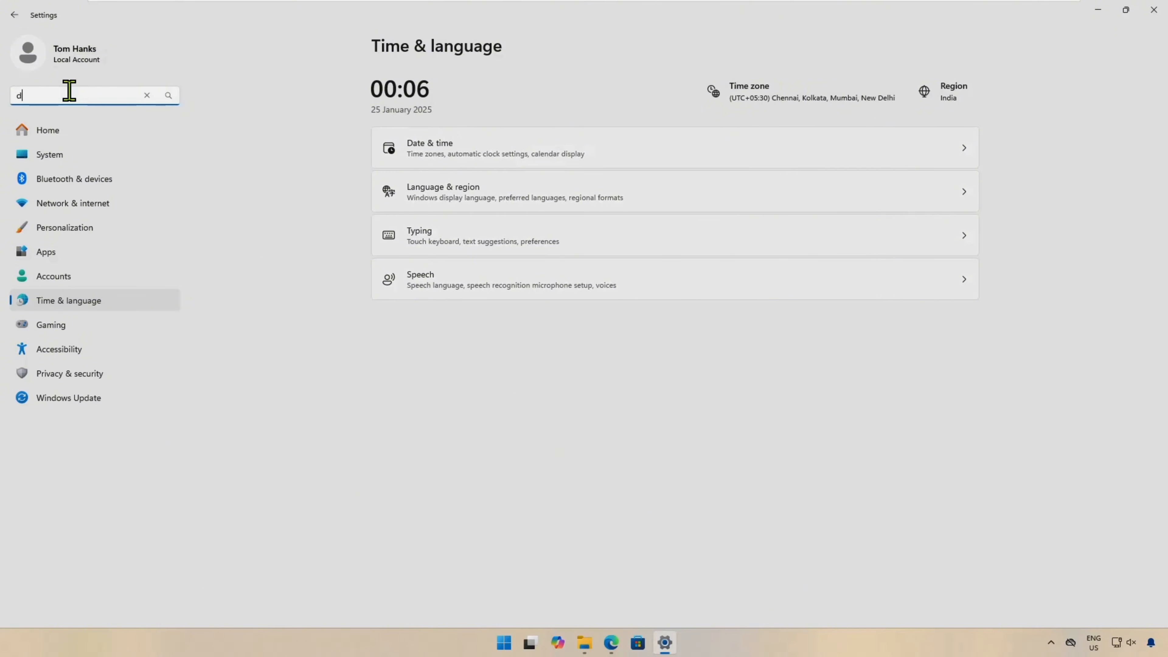
type("date and tim")
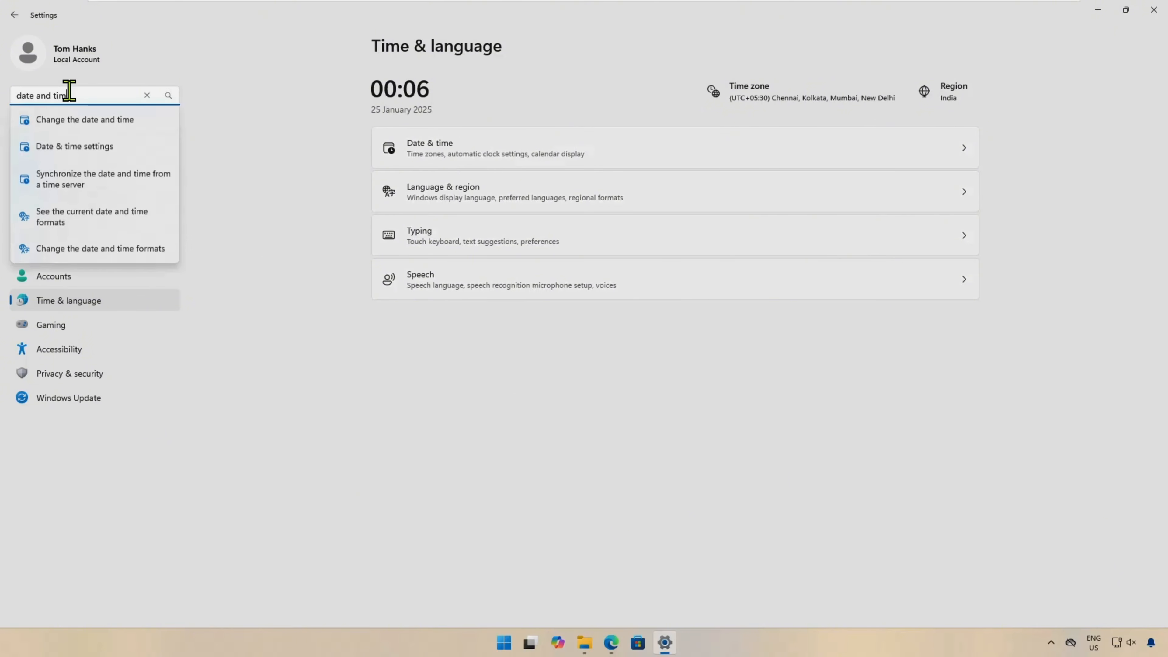
type("e")
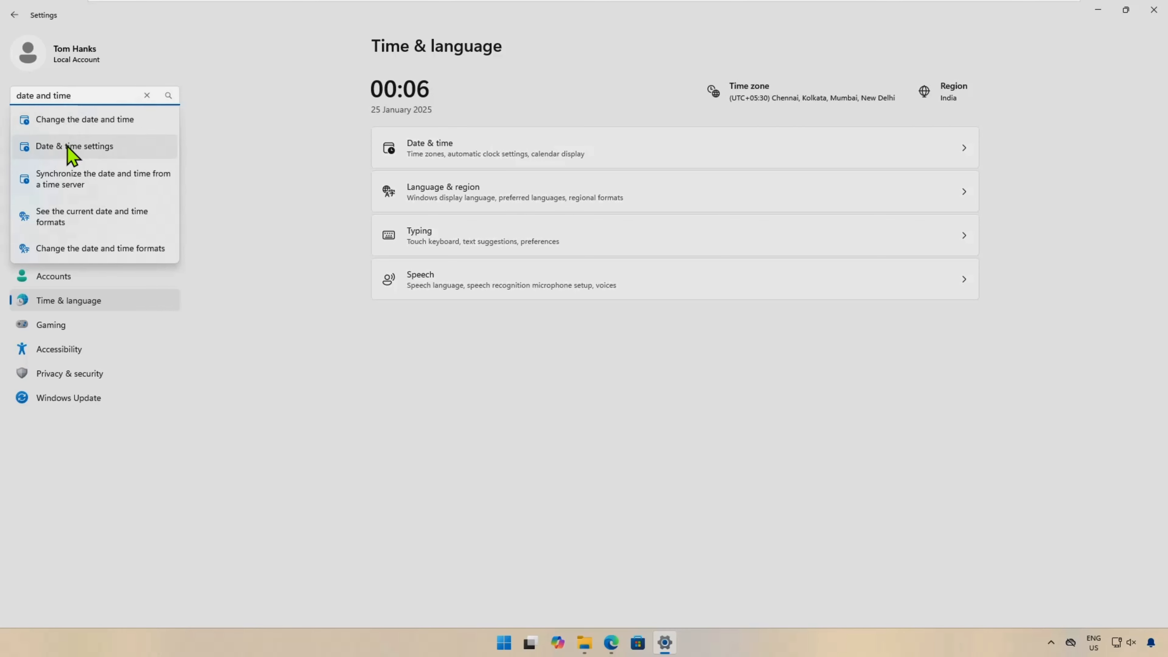
key("Return")
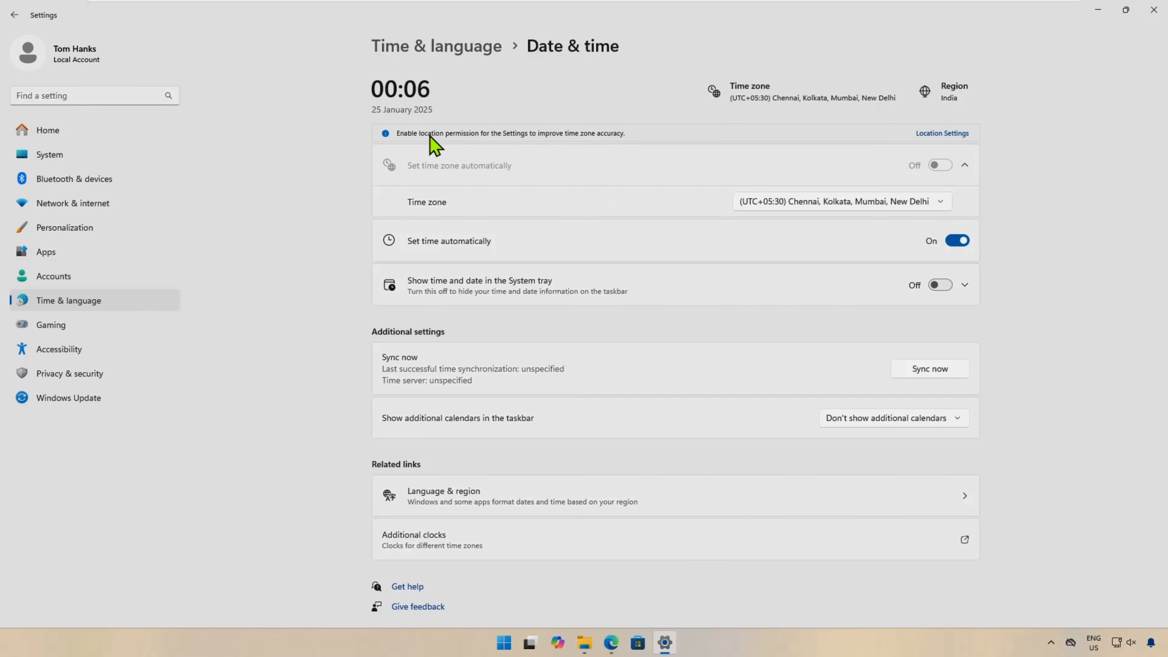
left_click_drag(357, 72, 459, 115)
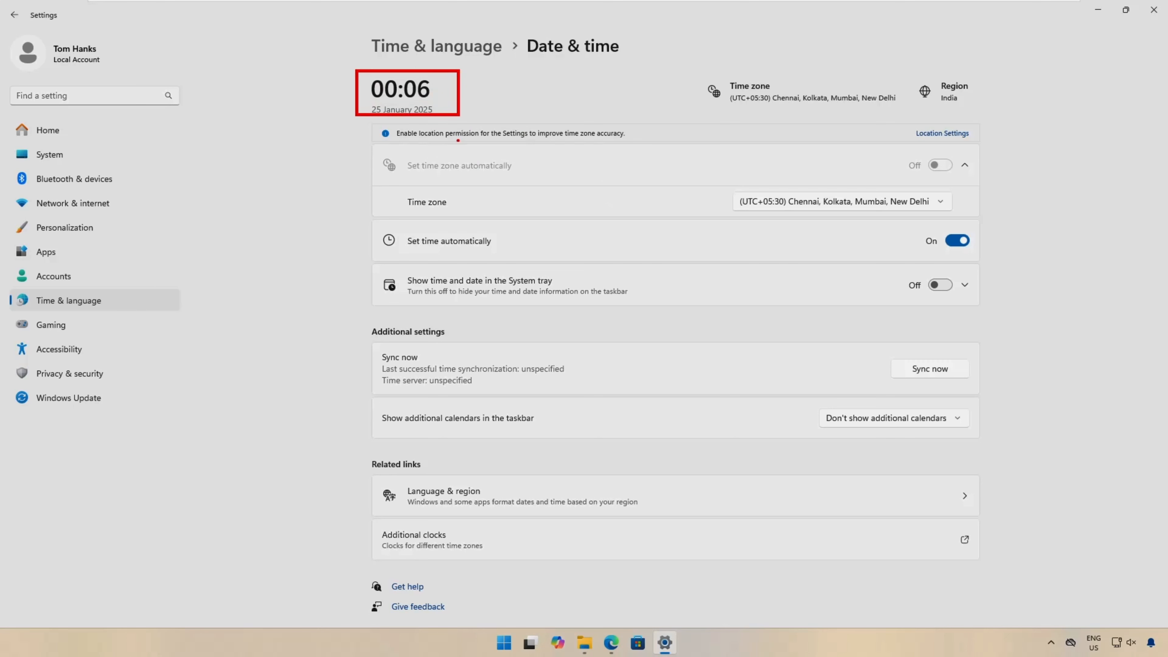
left_click_drag(375, 183, 473, 219)
key("Escape")
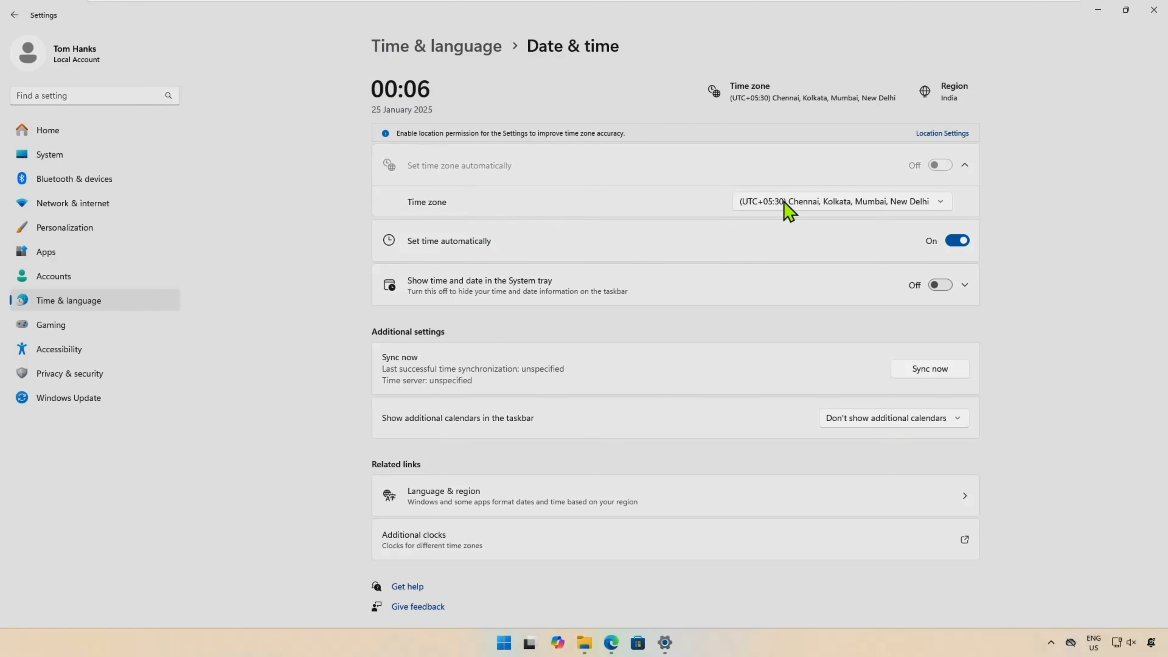
Set the time zone to (UTC+05:30) Chennai, Kolkata, Mumbai, New Delhi
left_click(942, 202)
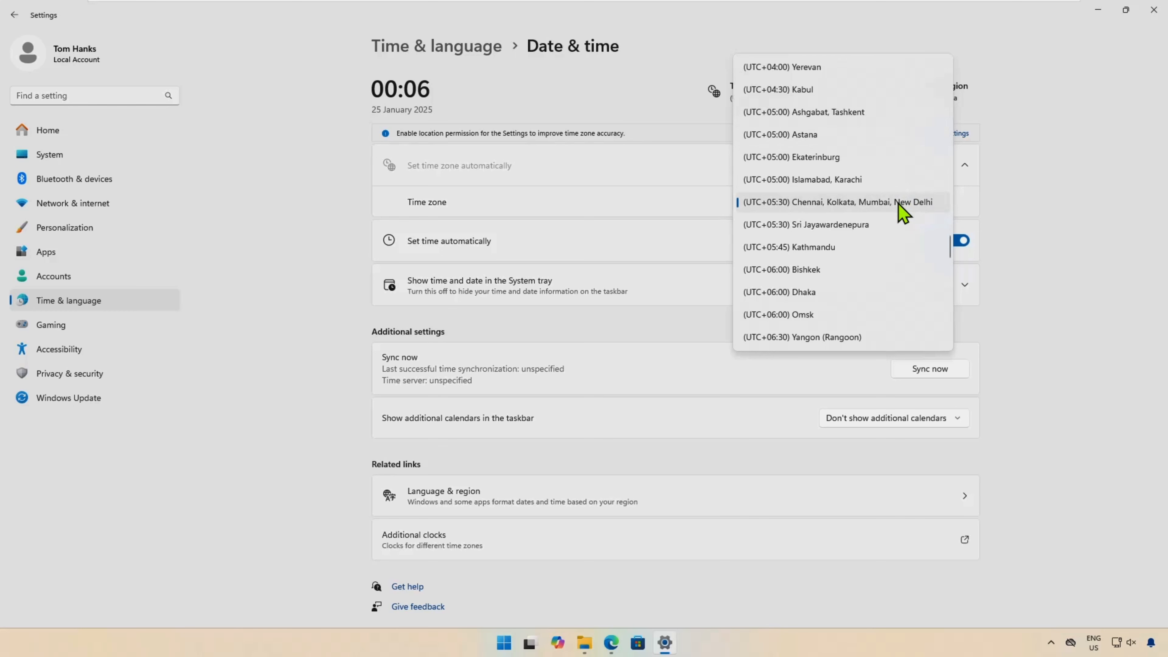
scroll(887, 157, "up", 3)
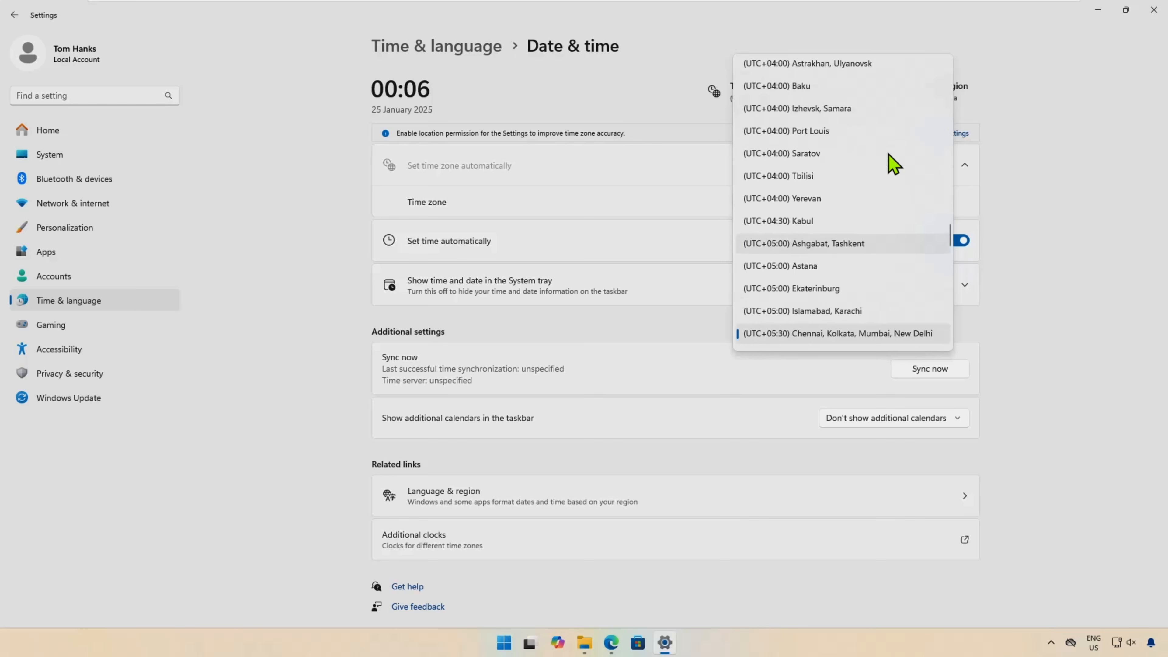
scroll(888, 162, "down", 2)
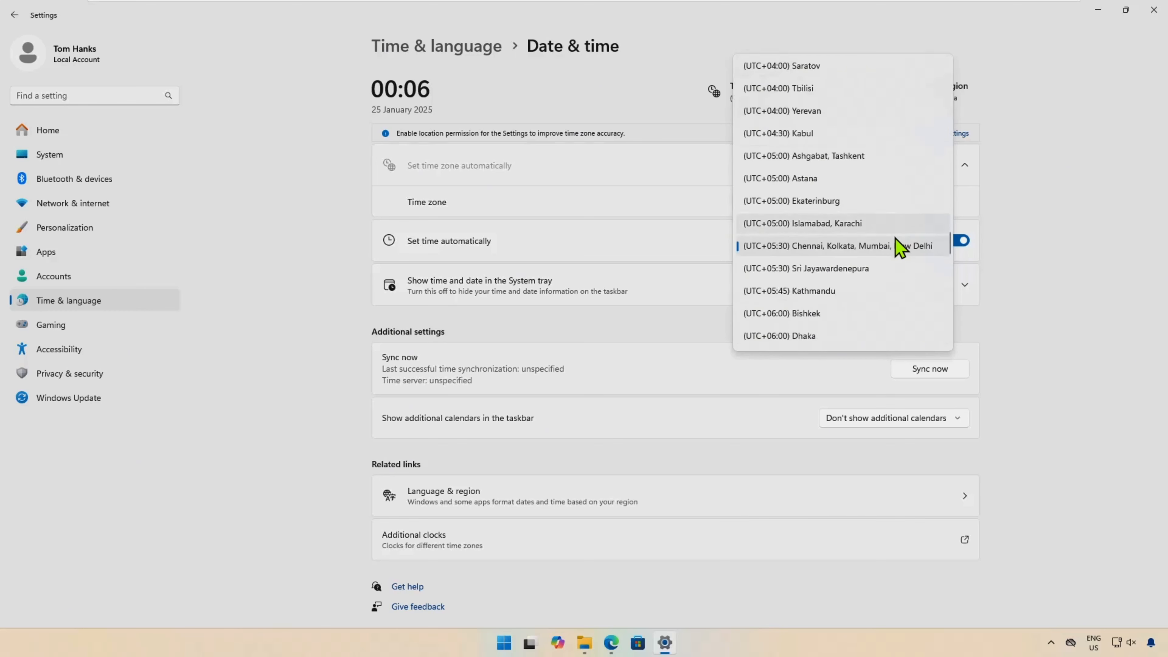
left_click(882, 246)
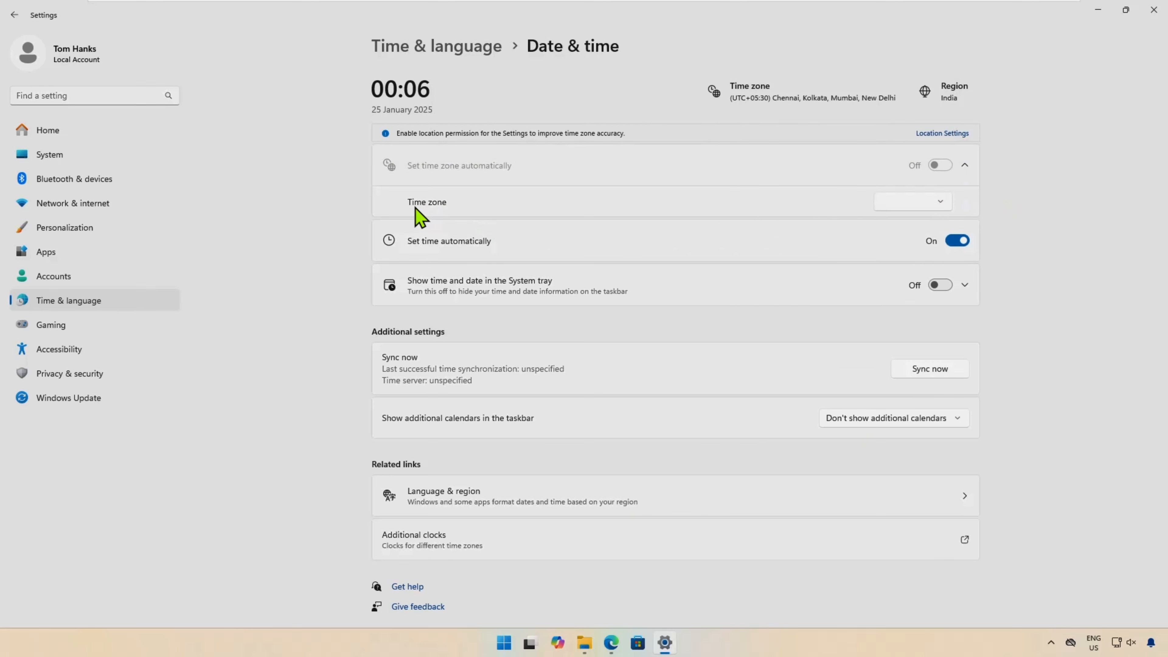
left_click(943, 203)
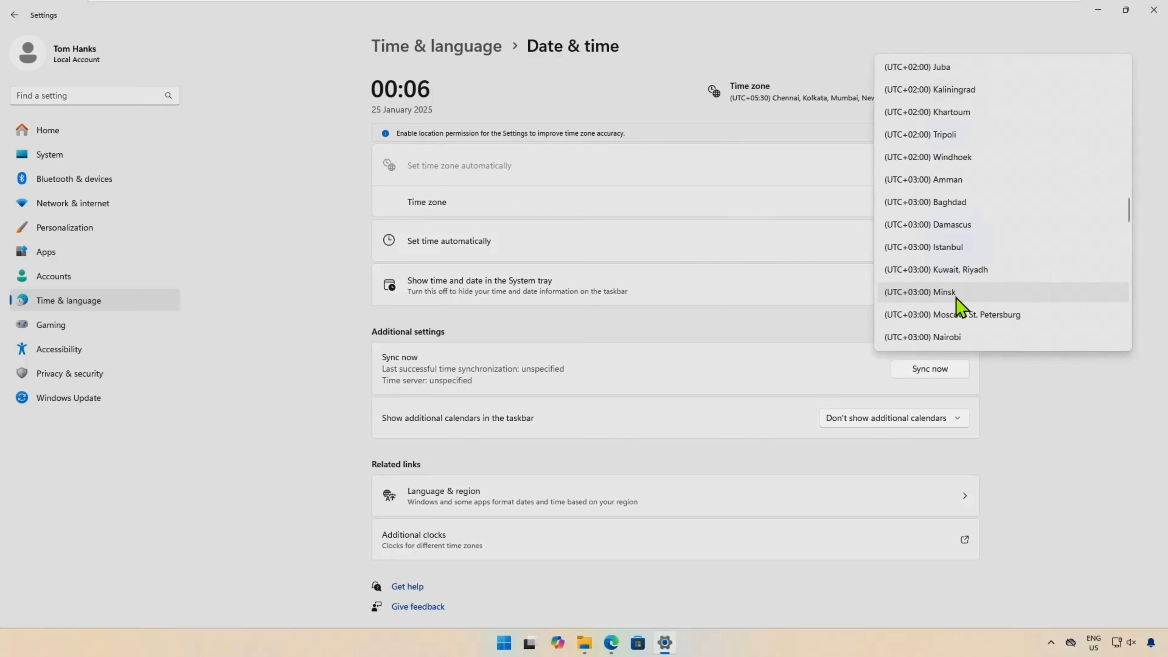
scroll(964, 306, "down", 3)
scroll(964, 303, "down", 3)
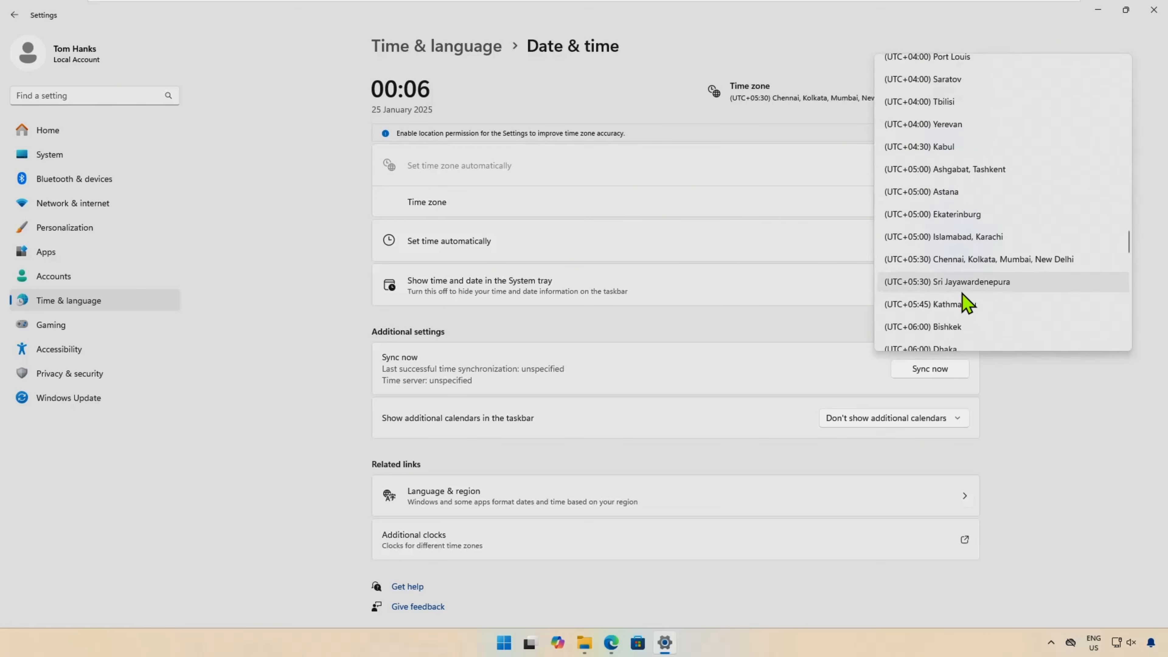
left_click(966, 261)
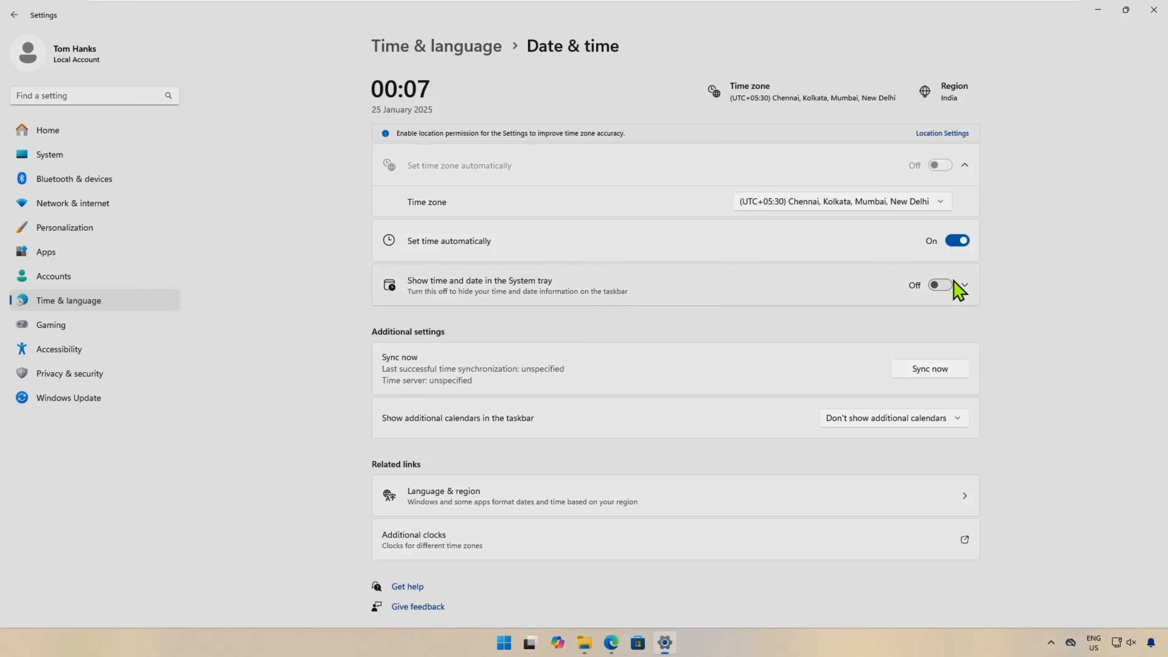
Toggle the display of time and date in the system tray on and off twice, checking the taskbar clock, and leave it off
left_click(947, 285)
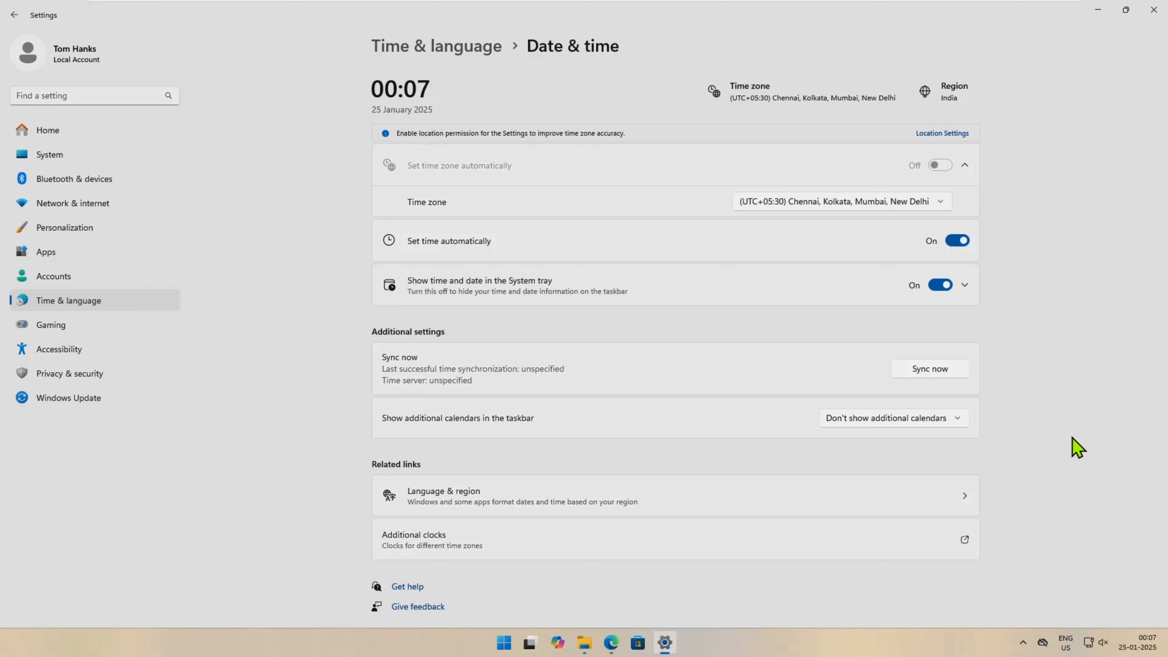
mouse_move(1141, 648)
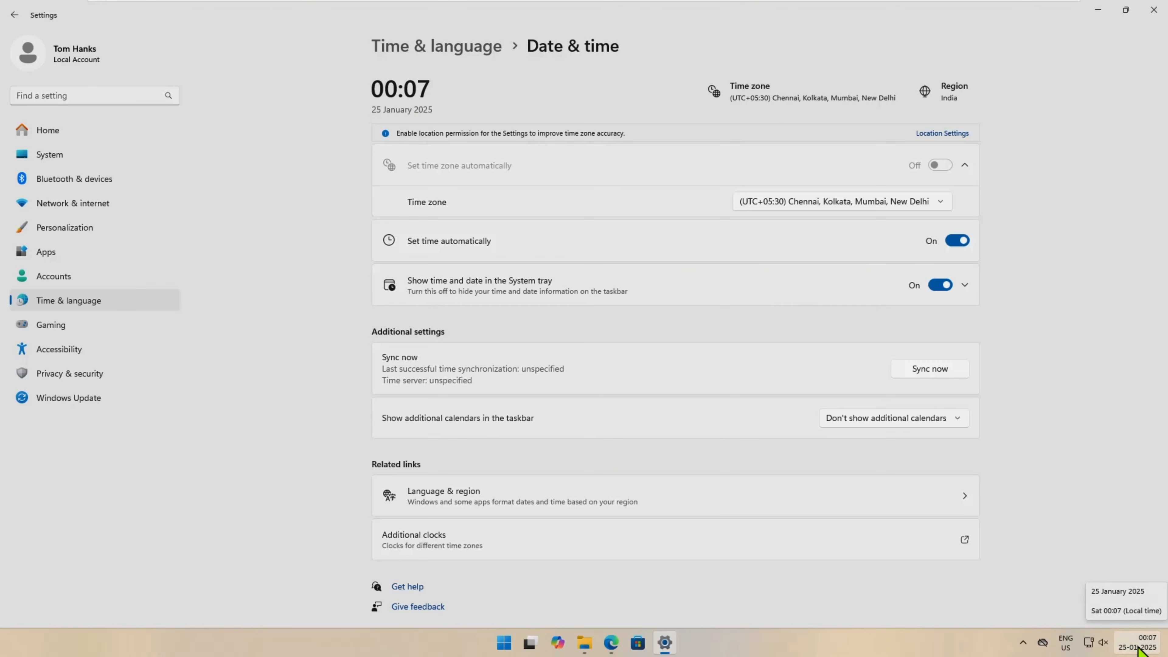
left_click(936, 293)
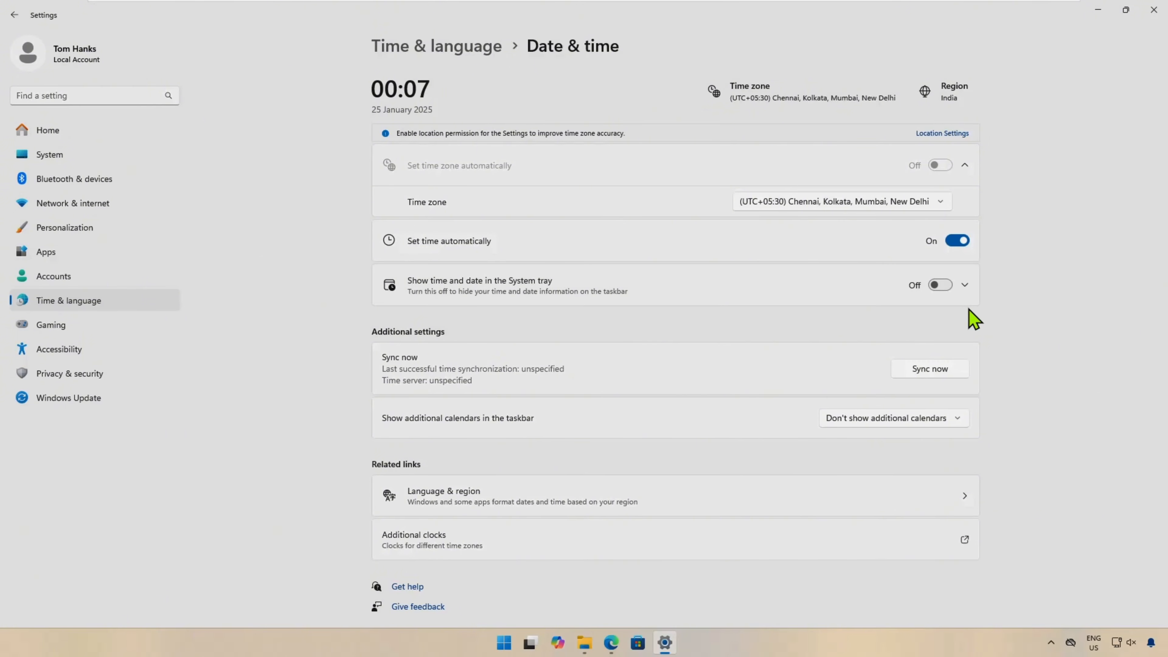
left_click(949, 284)
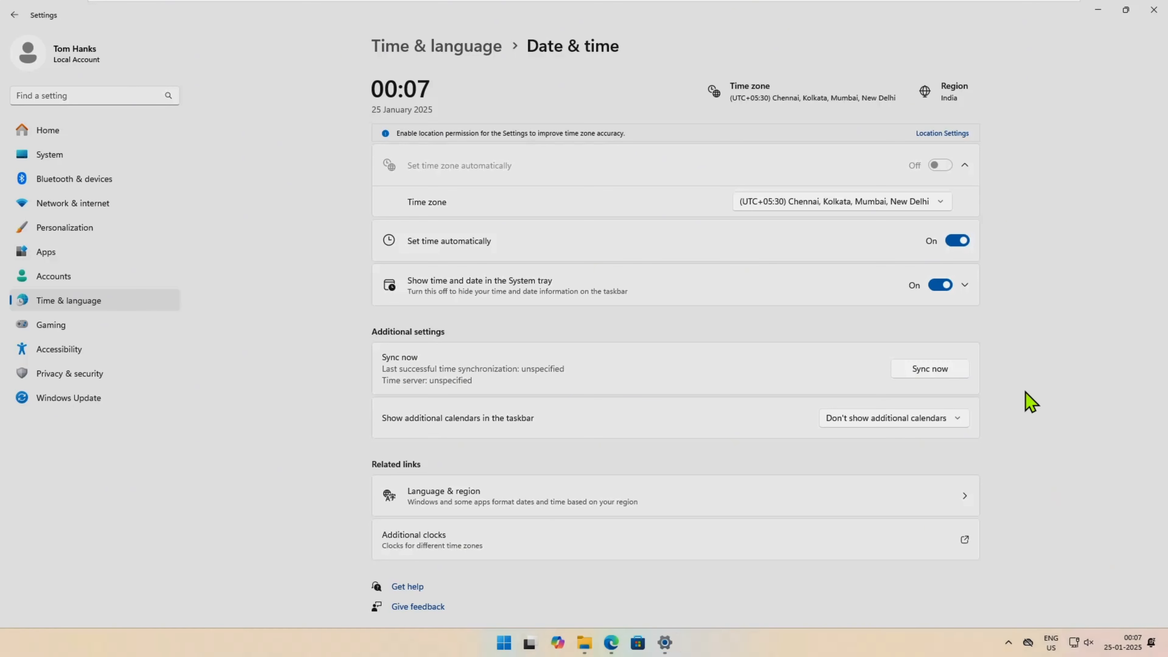
left_click(940, 286)
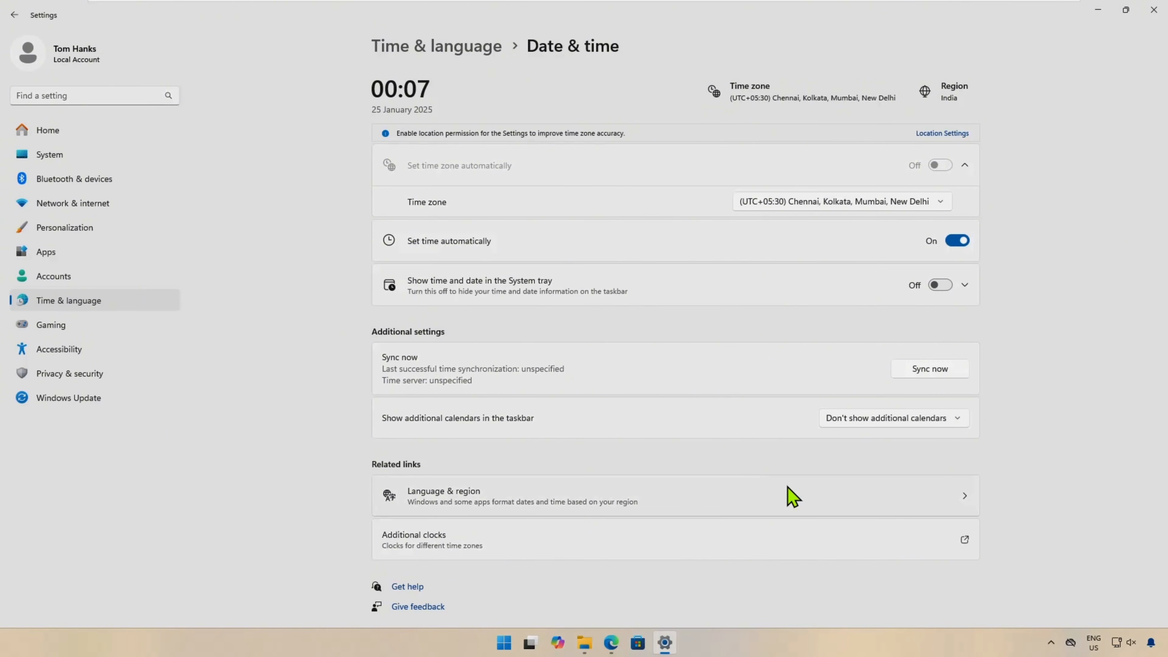
Open the Language & region settings and choose English (United States) as the Windows display language
left_click(966, 503)
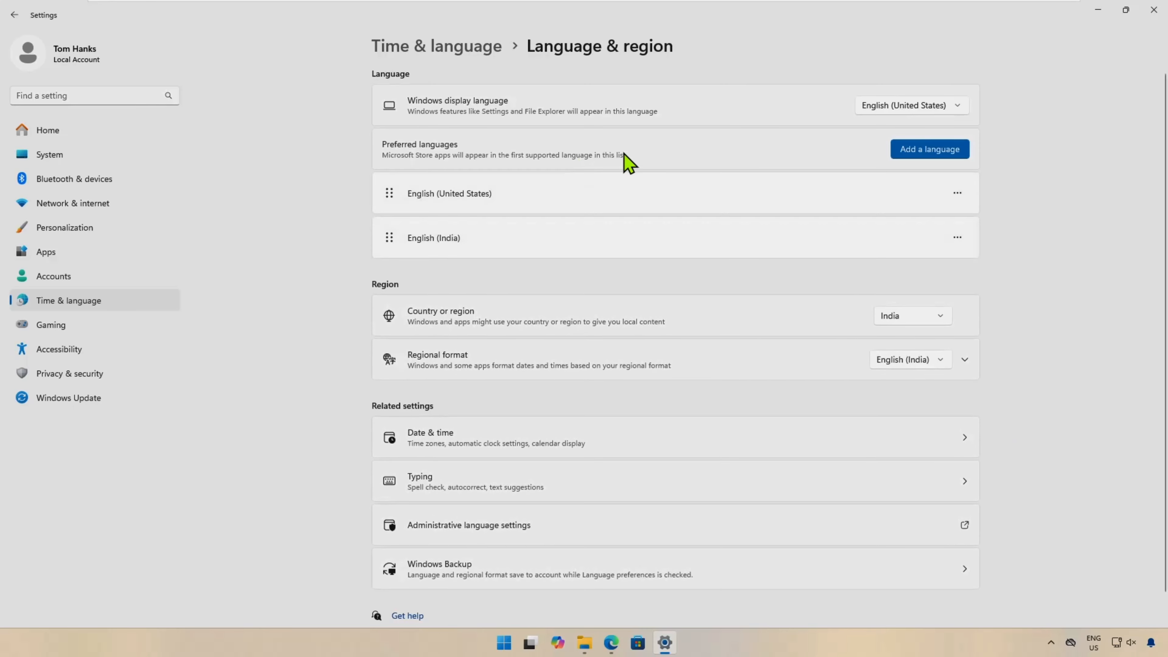
left_click(957, 110)
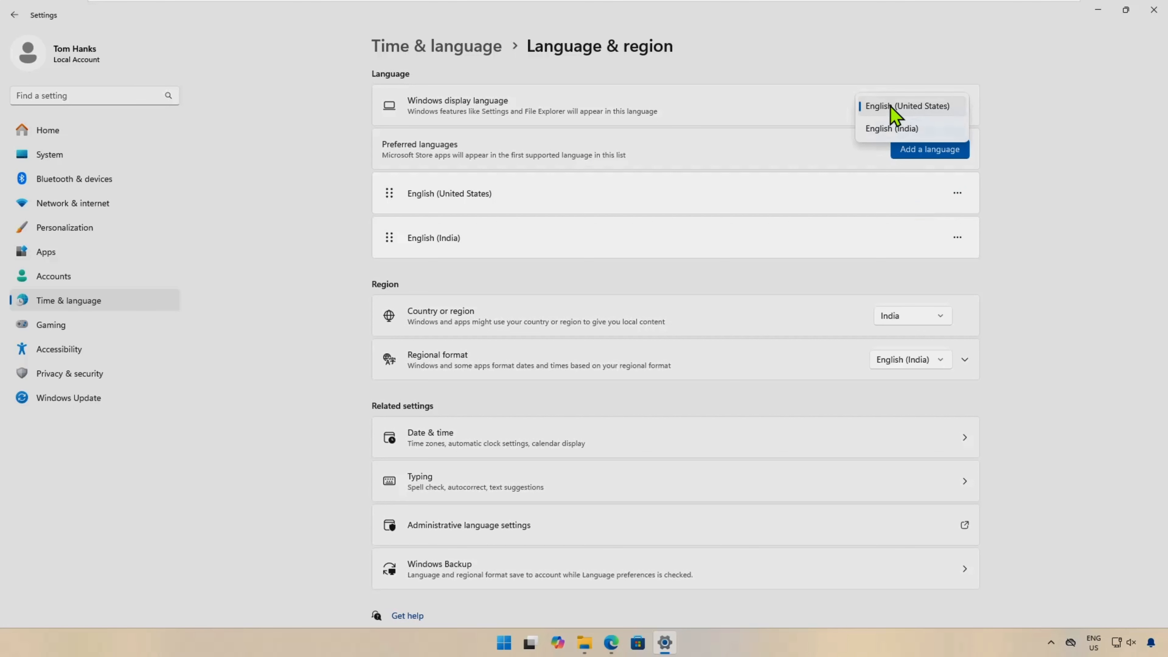
left_click(915, 70)
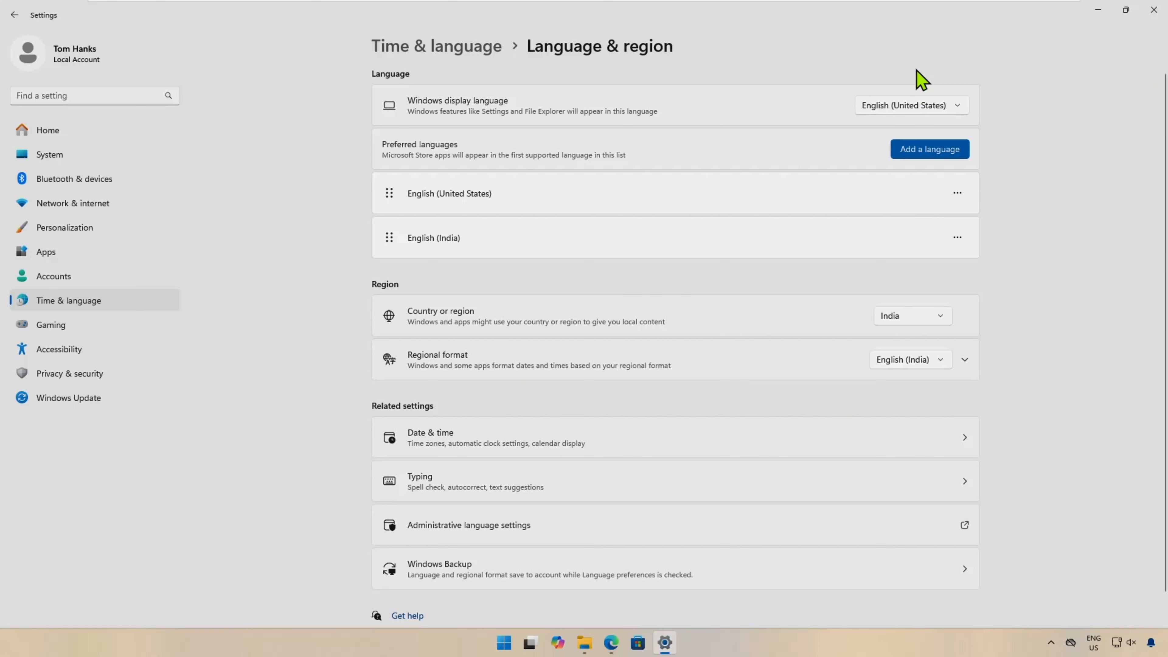
left_click(922, 110)
left_click(908, 109)
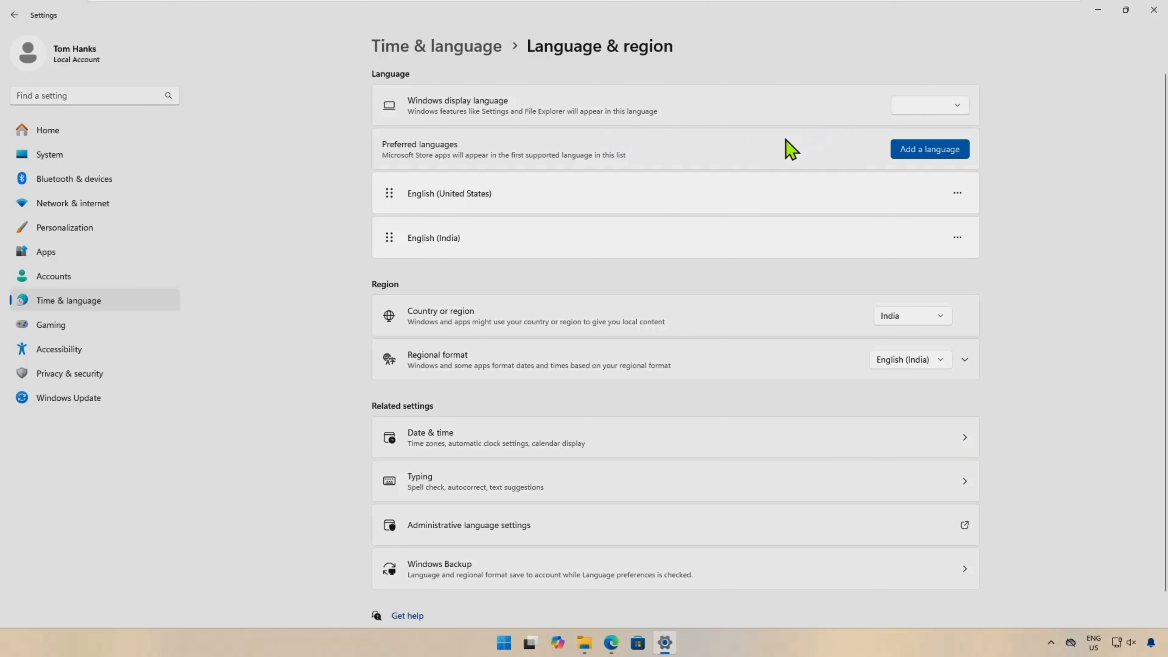
left_click(961, 106)
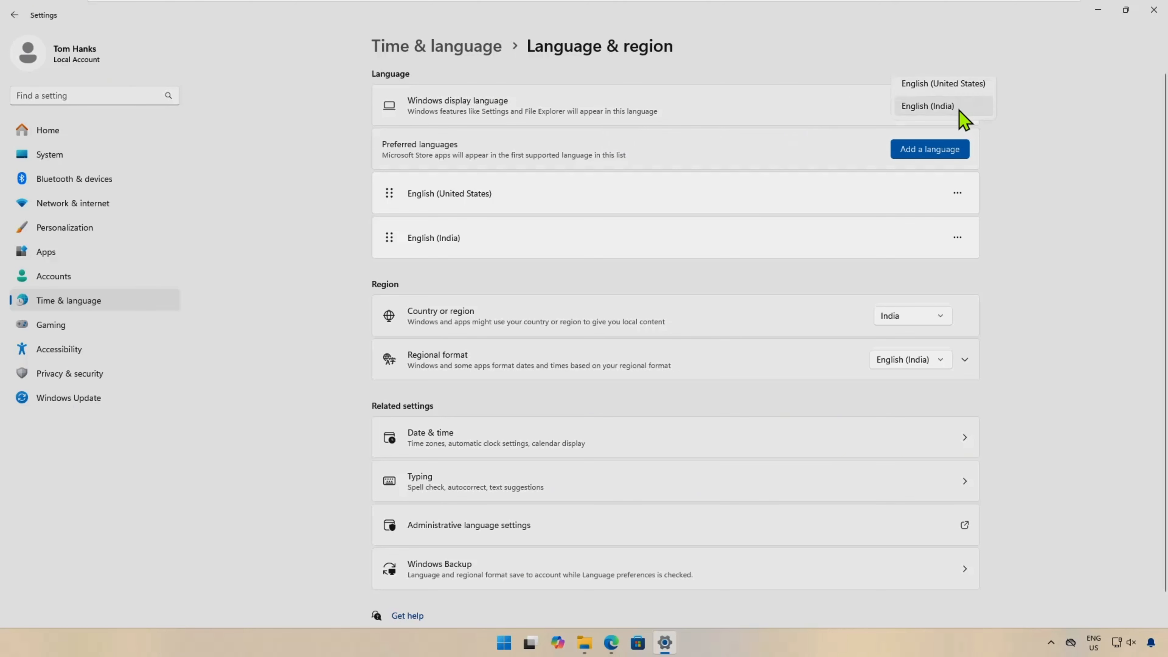
left_click(950, 86)
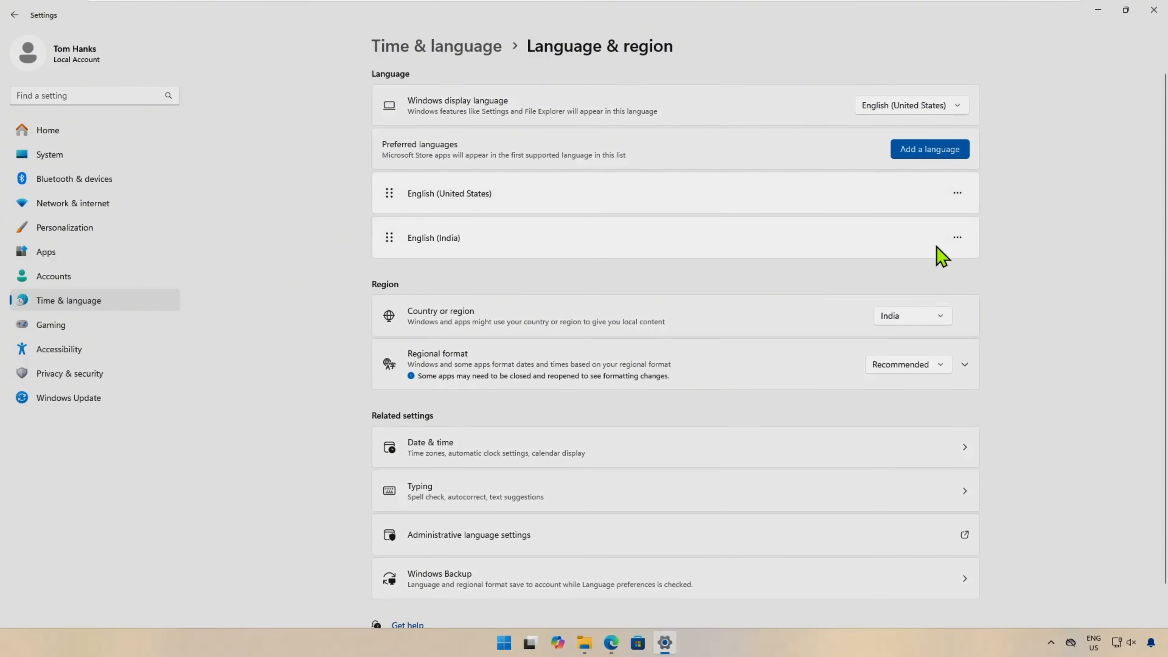
Set the country or region to India in the Region settings
scroll(720, 313, "down", 1)
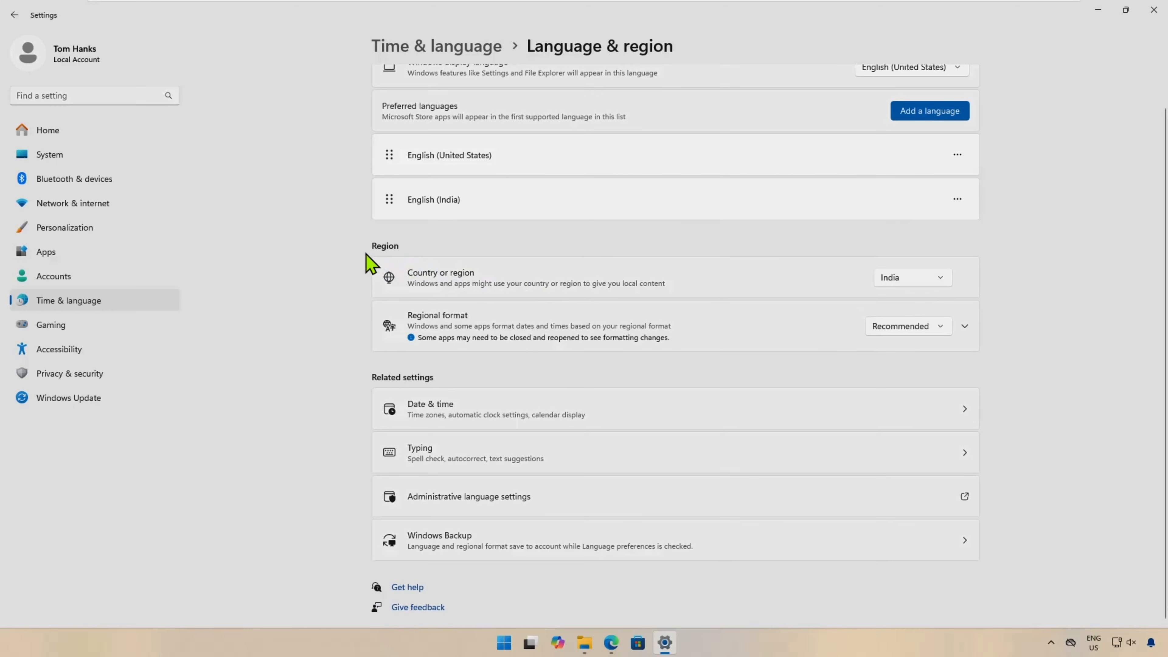
left_click(919, 279)
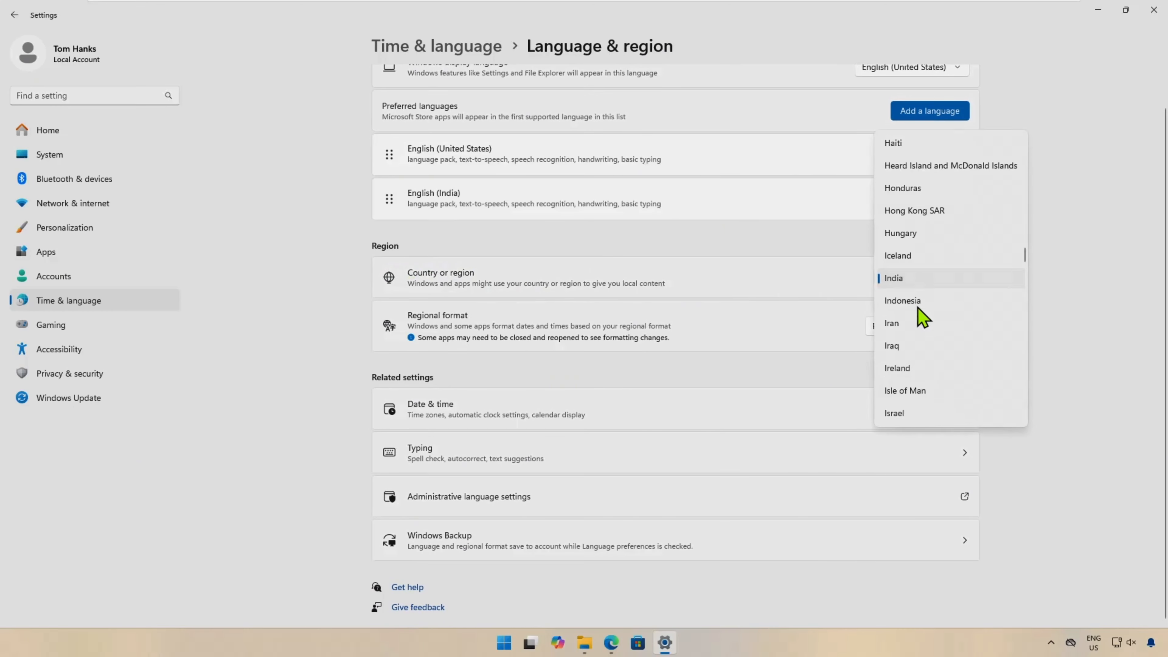
left_click(902, 279)
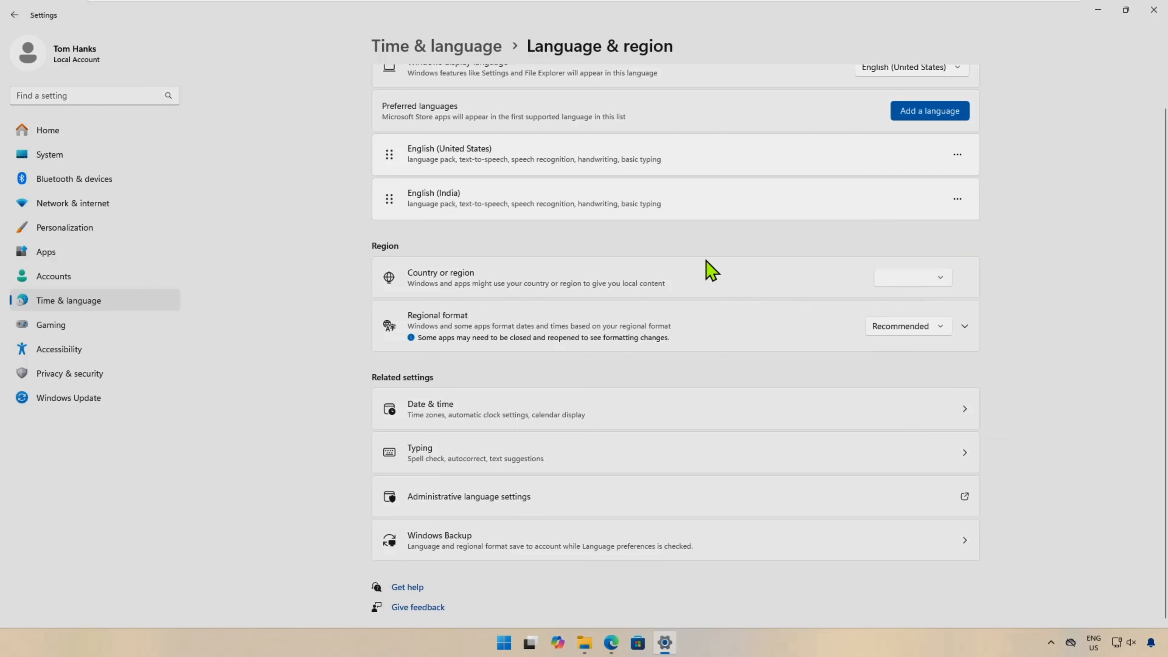
left_click(915, 278)
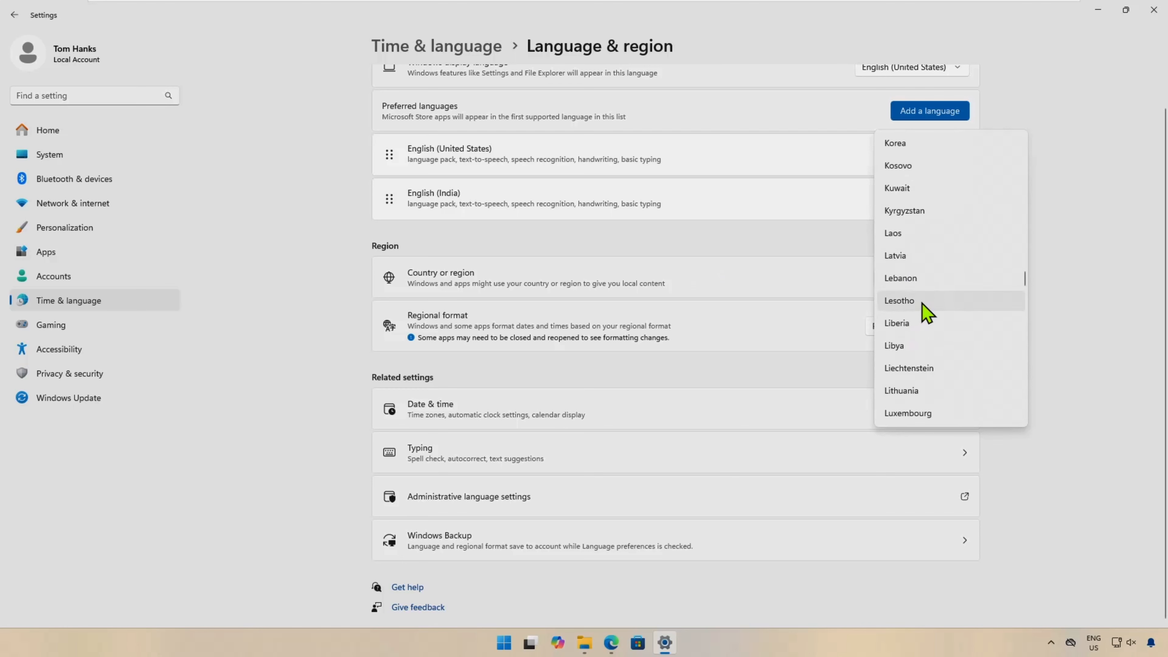
scroll(926, 307, "up", 6)
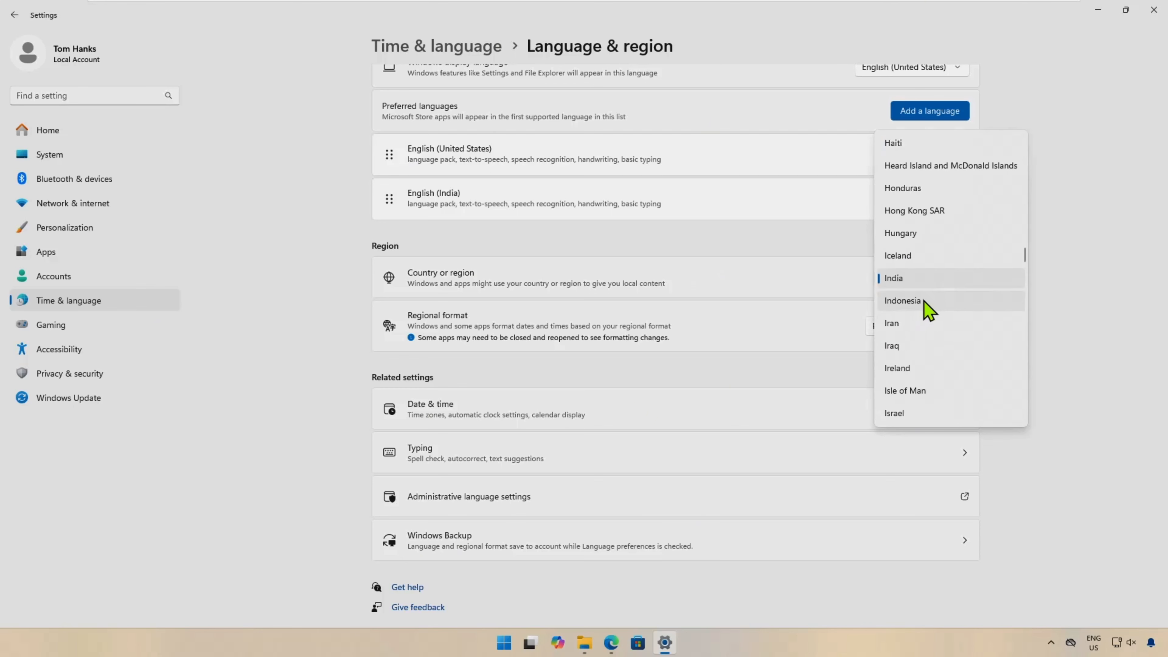
left_click(909, 279)
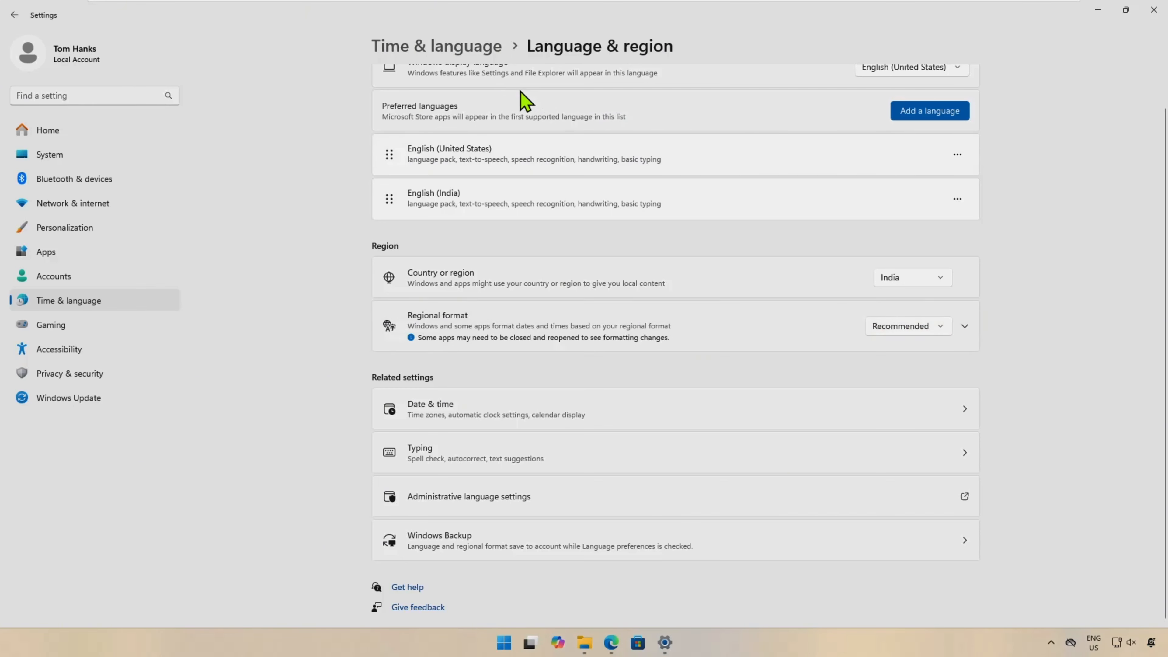
Return to the Time & language overview and open the Date & time page
left_click(470, 49)
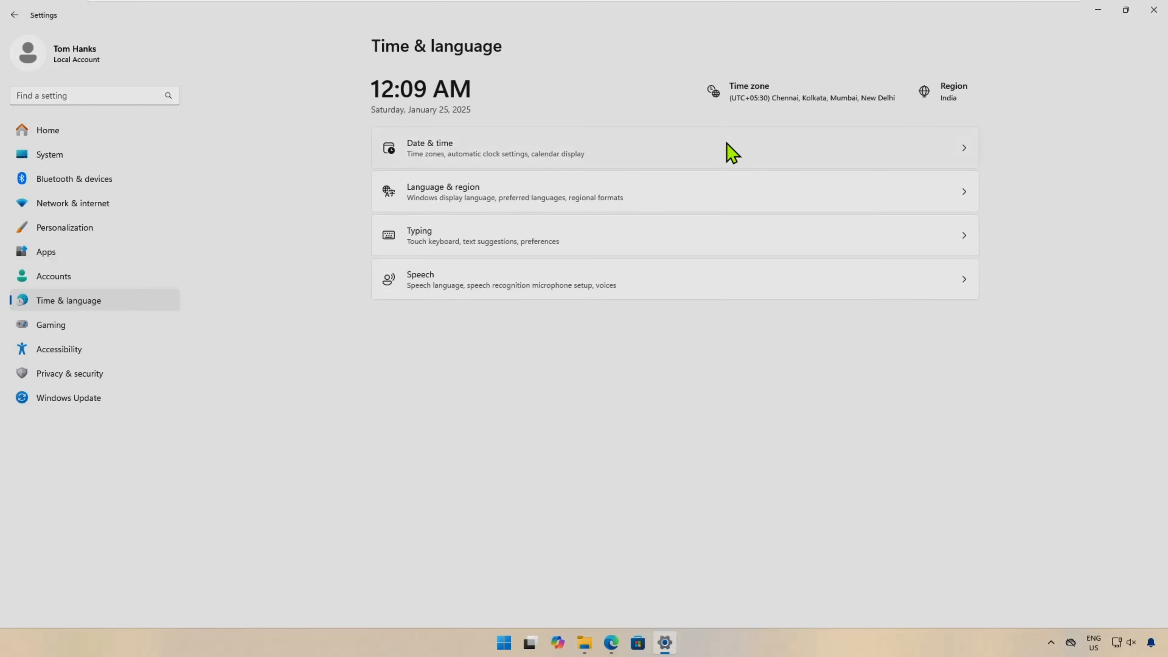
left_click(964, 154)
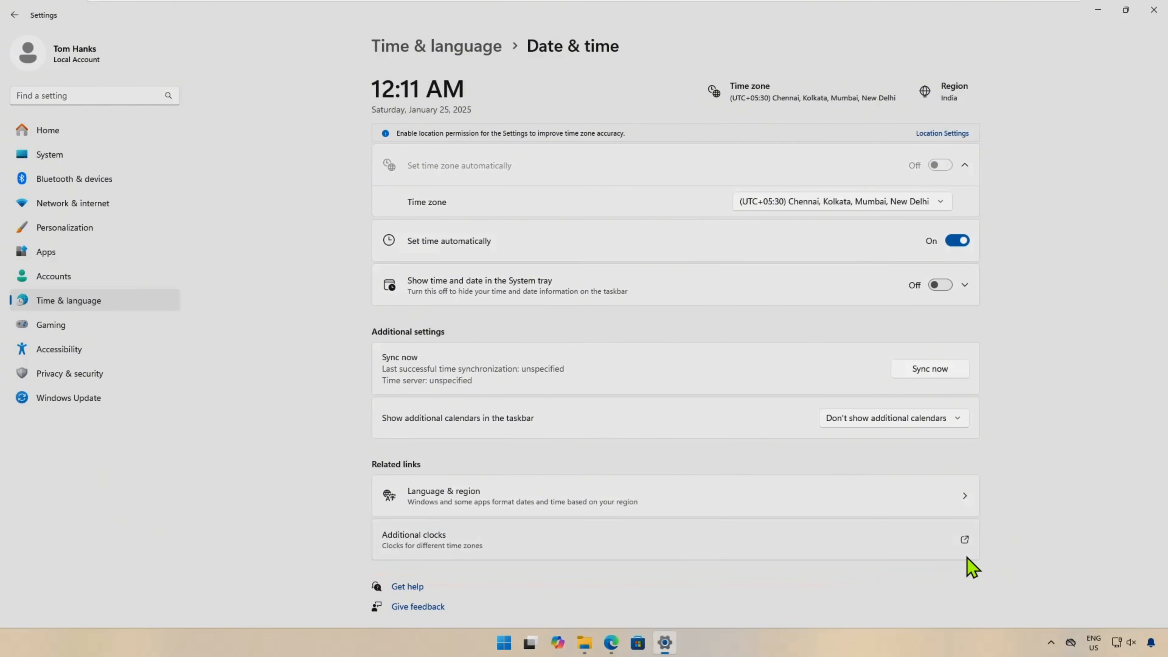
Open the additional clocks settings and enable clock 1, named SINGAPORE, with the time zone (UTC+08:00) Kuala Lumpur, Singapore
left_click(967, 541)
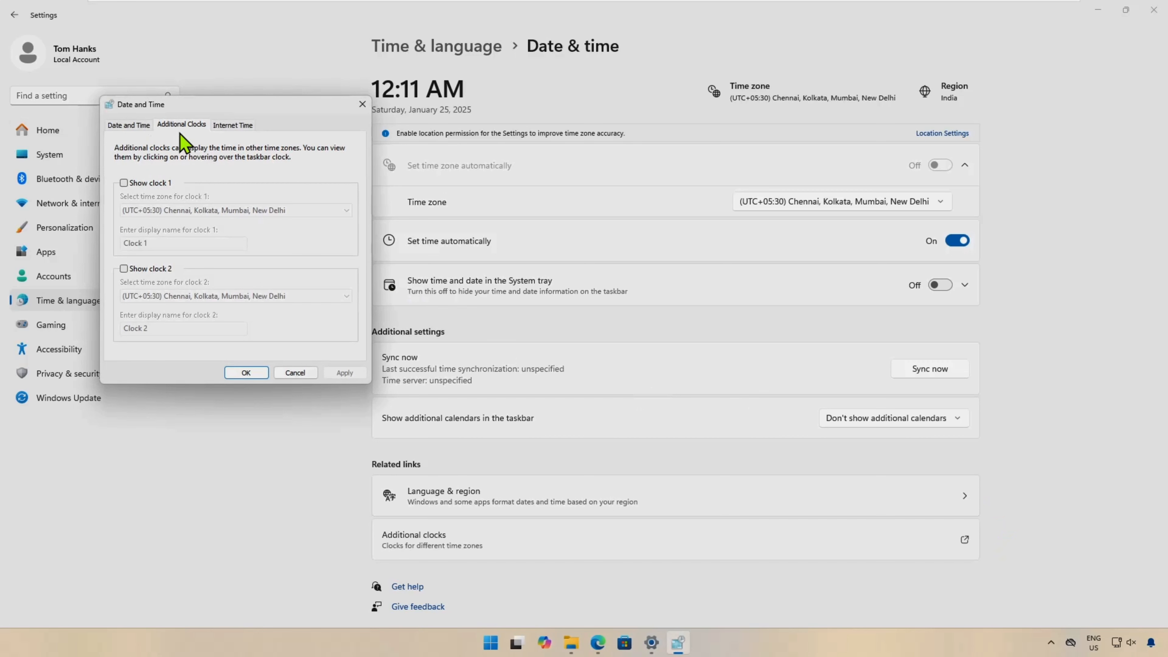
left_click(129, 184)
left_click_drag(174, 243, 87, 240)
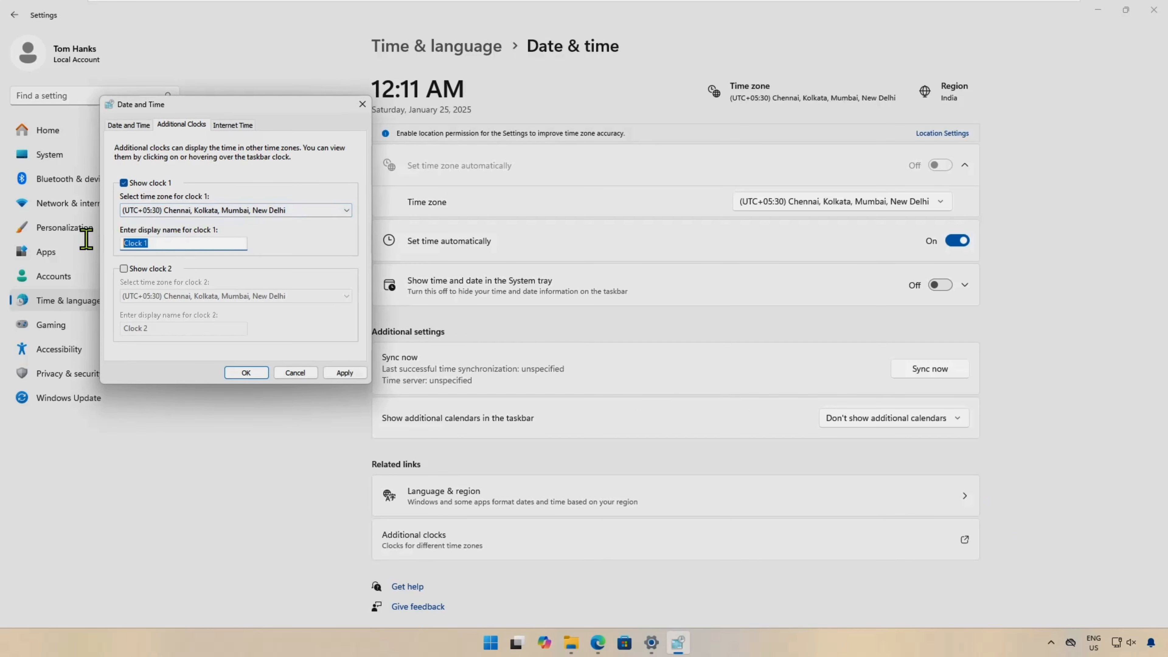
key("BackSpace")
type("SIN")
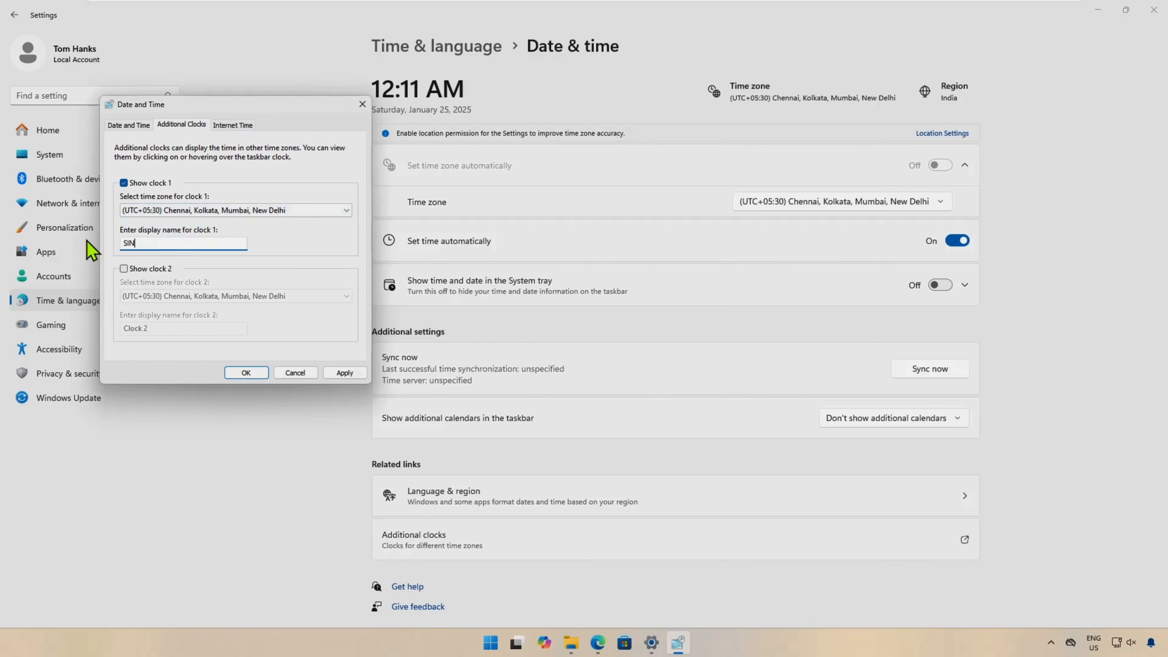
type("GAPORE")
left_click(238, 212)
scroll(259, 414, "down", 4)
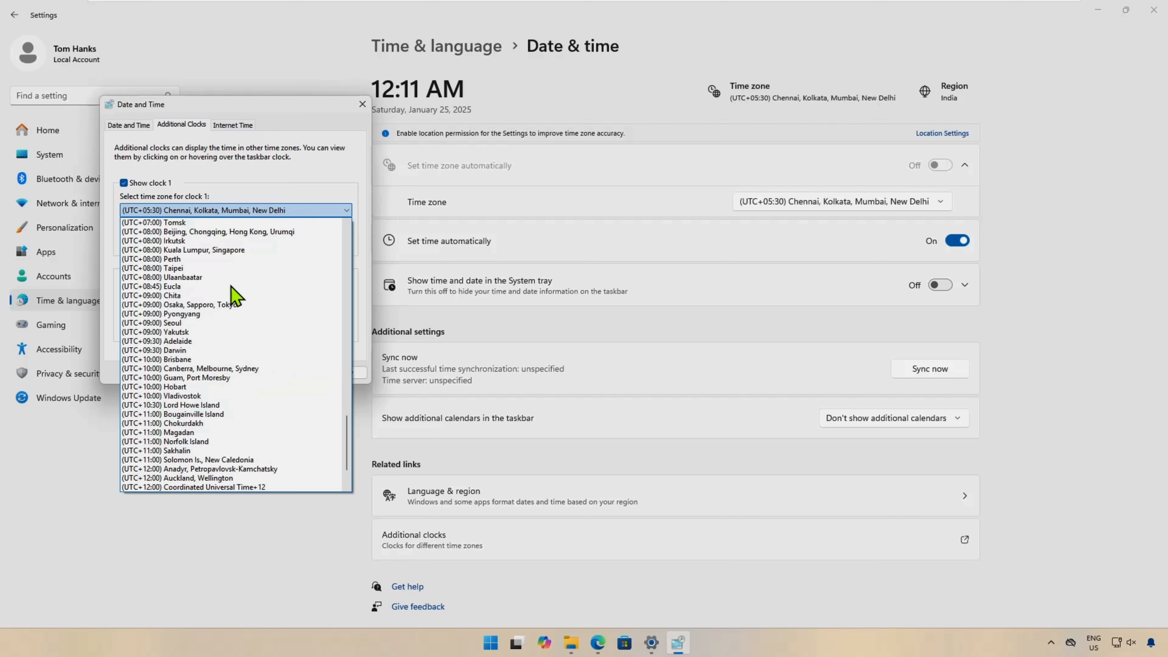
left_click(251, 251)
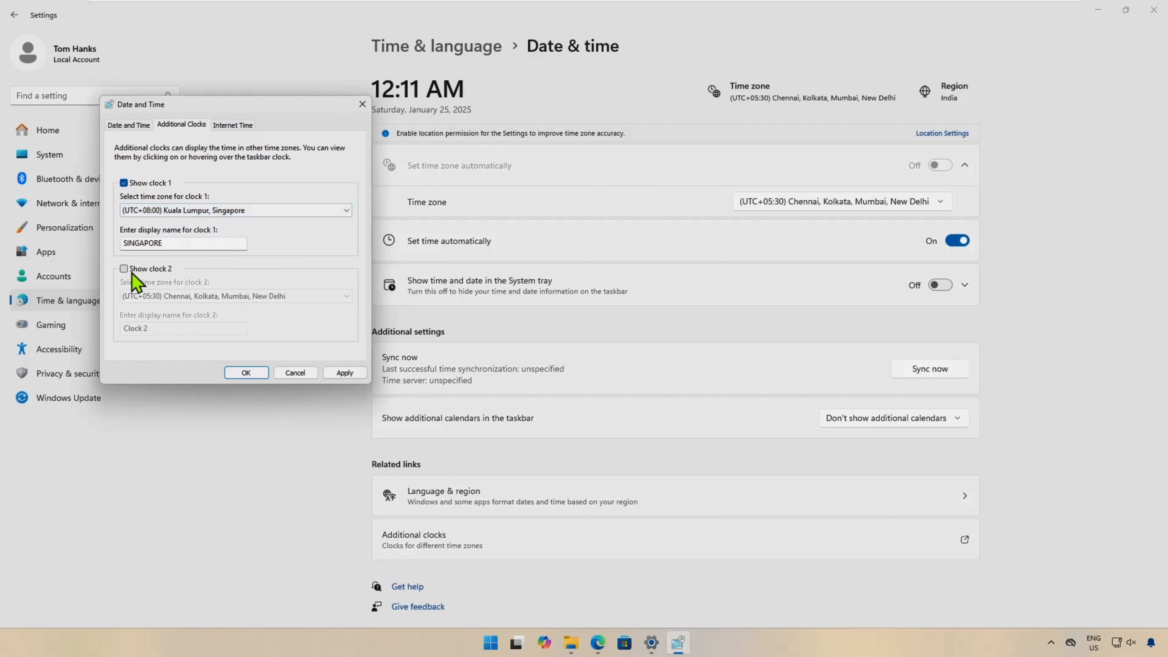
Enable clock 2, named US CET, with the time zone (UTC-06:00) Central Time (US & Canada), and apply the additional clocks
left_click(159, 269)
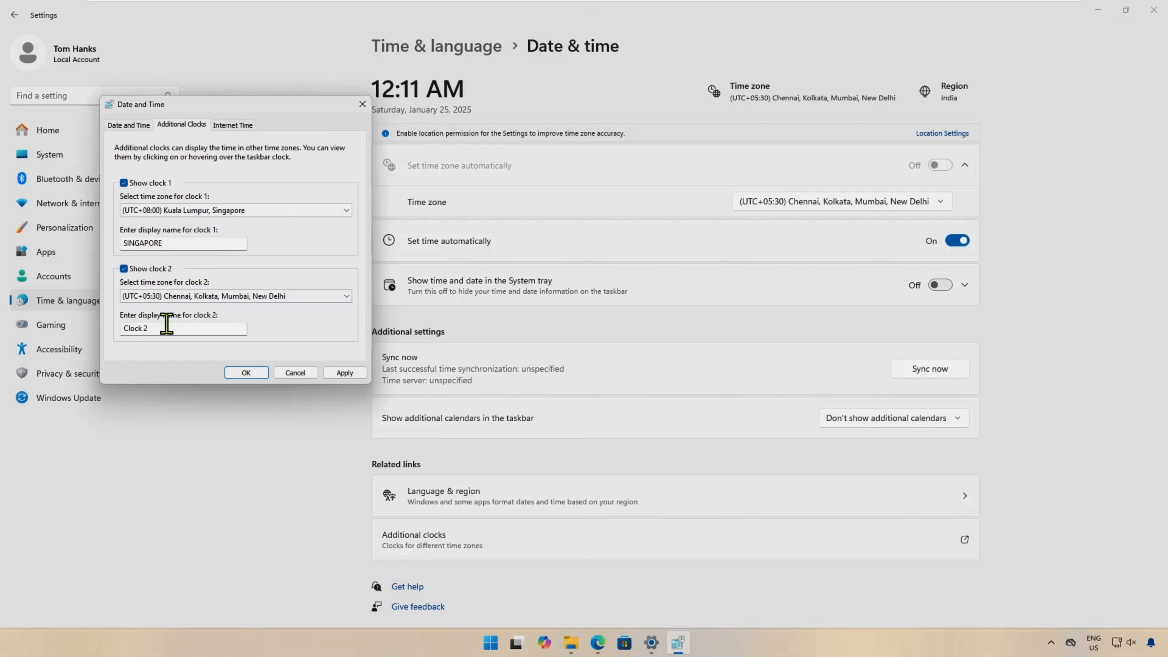
left_click_drag(167, 328, 113, 329)
type("CET")
left_click(262, 297)
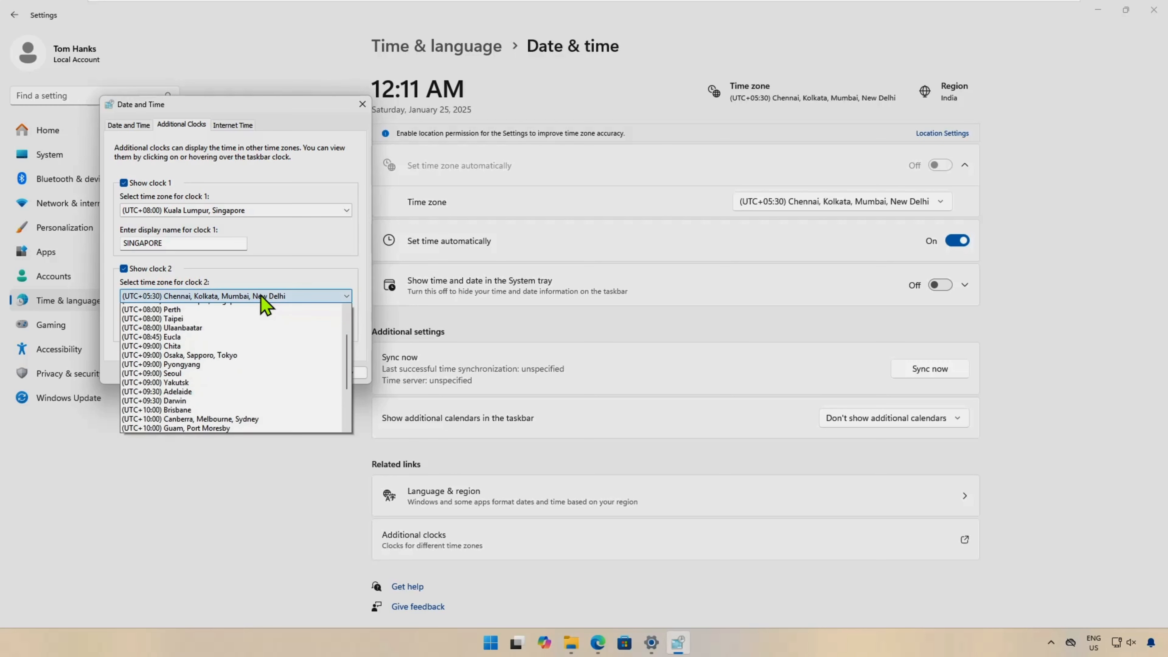
scroll(275, 380, "up", 14)
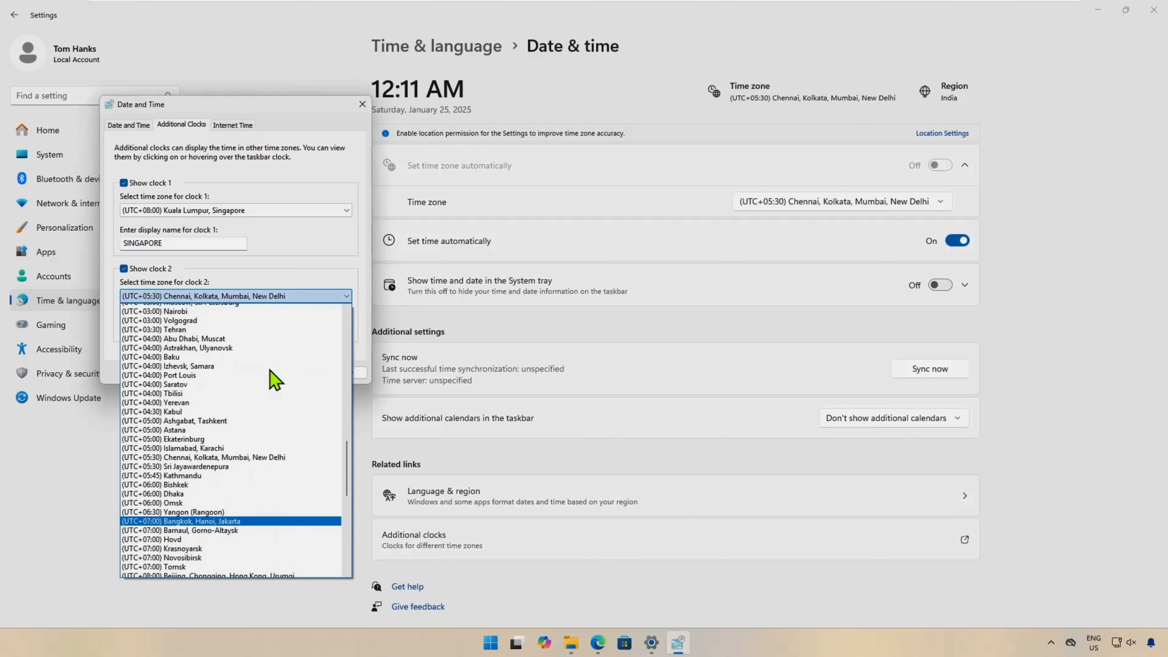
scroll(271, 374, "up", 5)
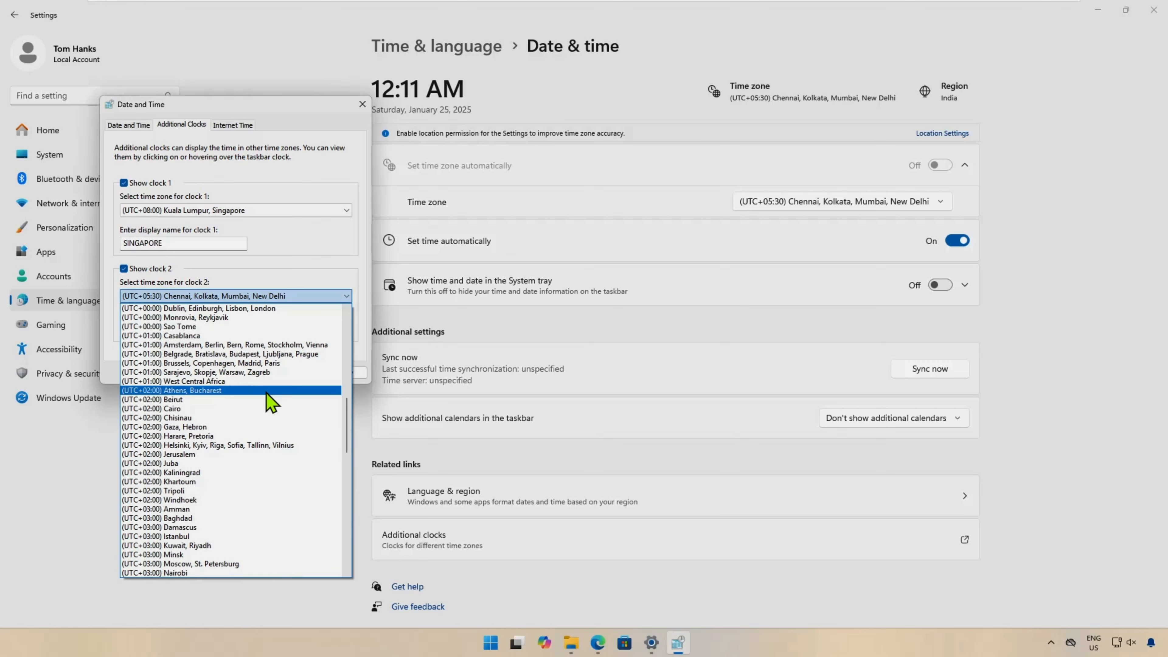
scroll(267, 394, "up", 13)
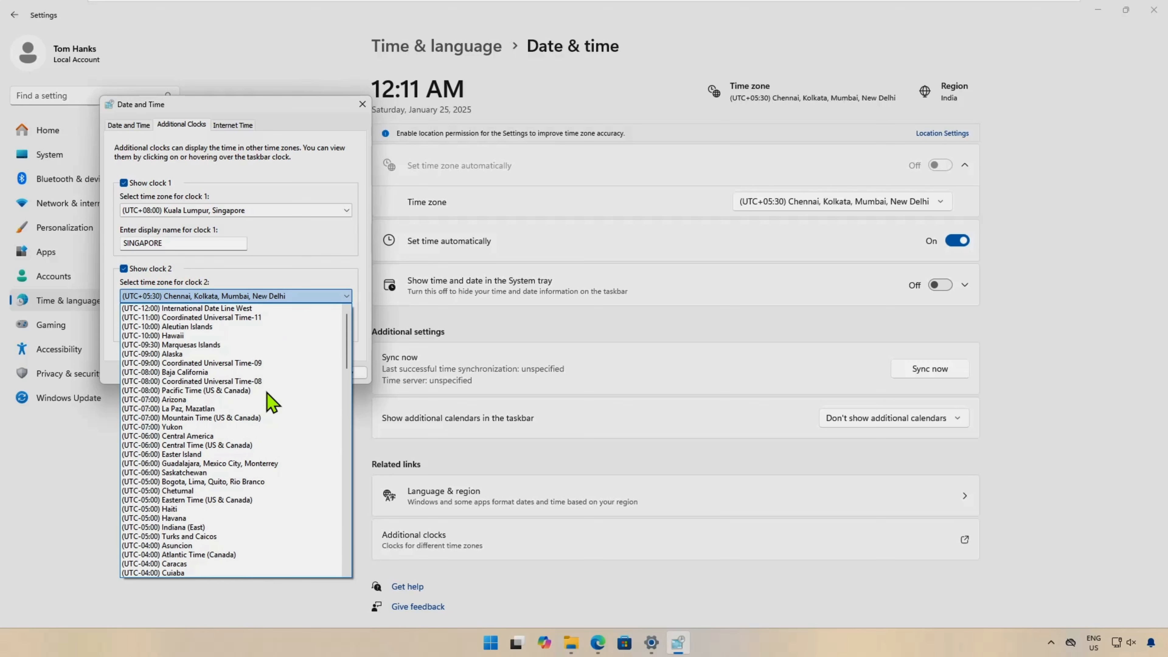
left_click(248, 445)
left_click(341, 373)
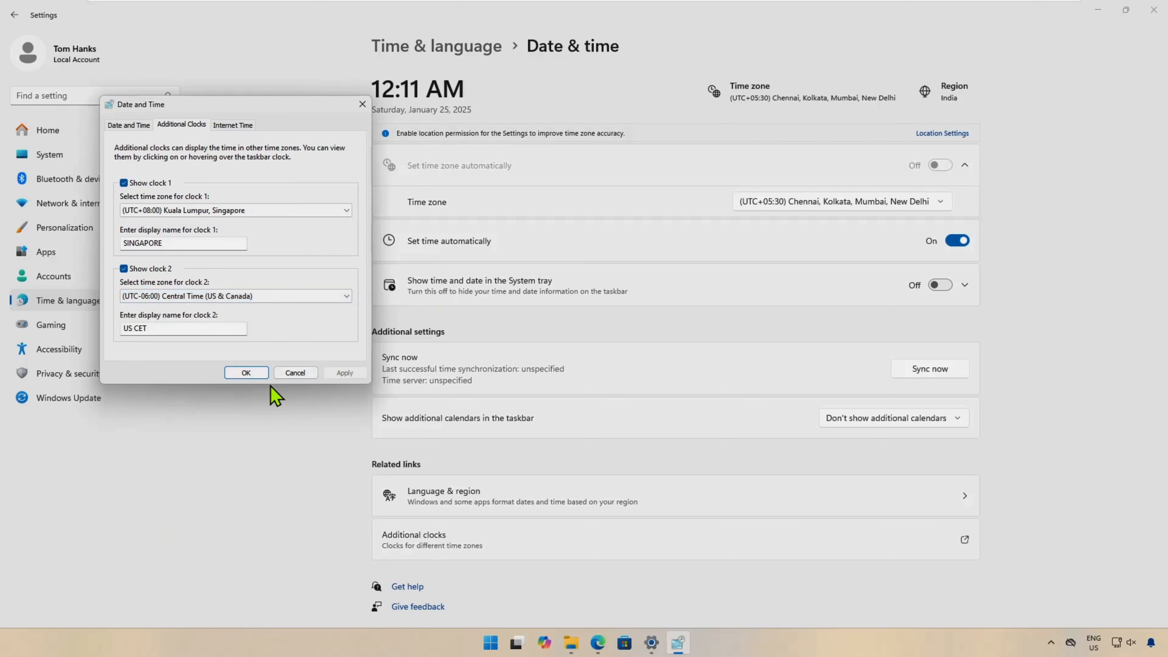
left_click(245, 373)
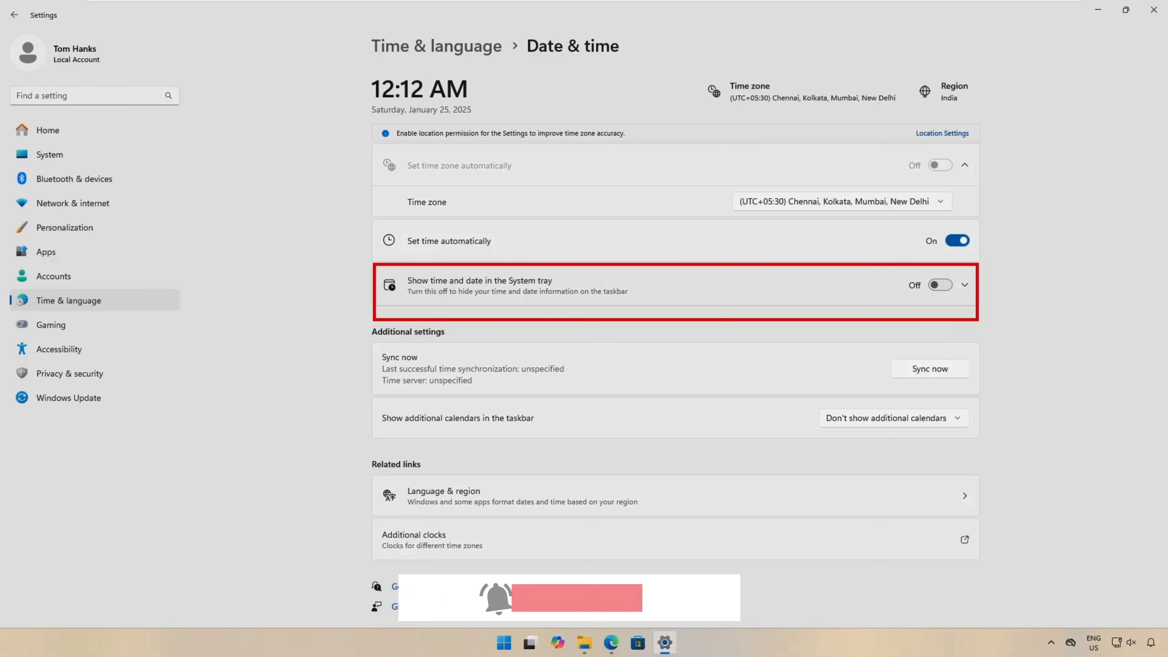
Turn on the display of time and date in the system tray and open the taskbar clock to view the additional clocks
left_click(948, 288)
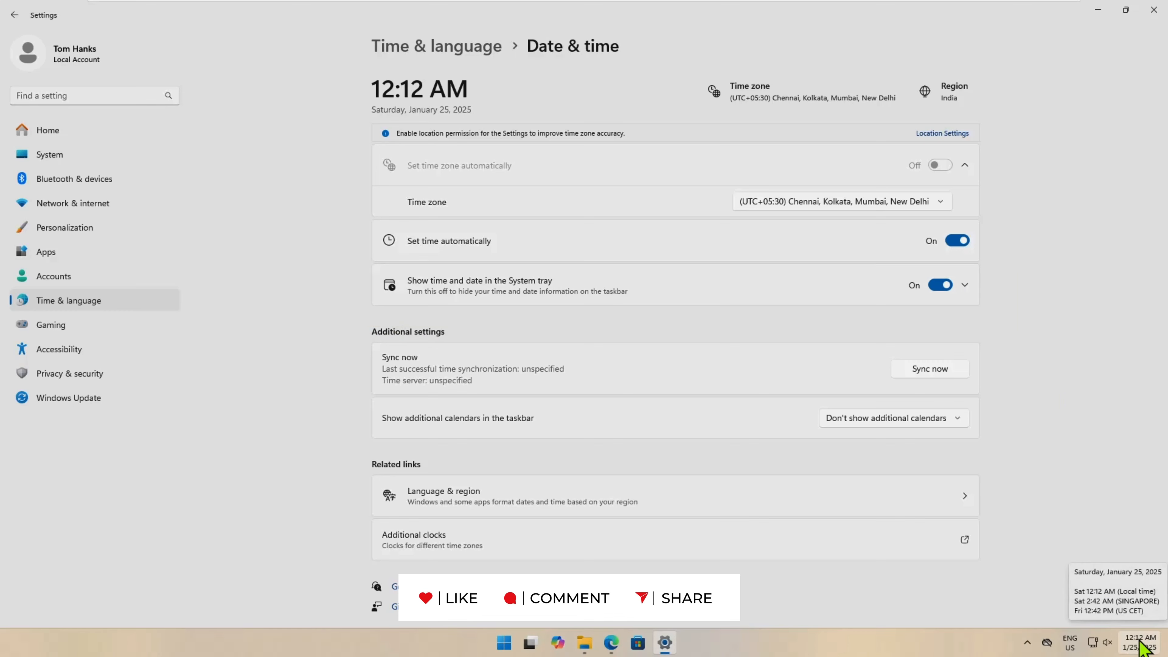
left_click(1140, 642)
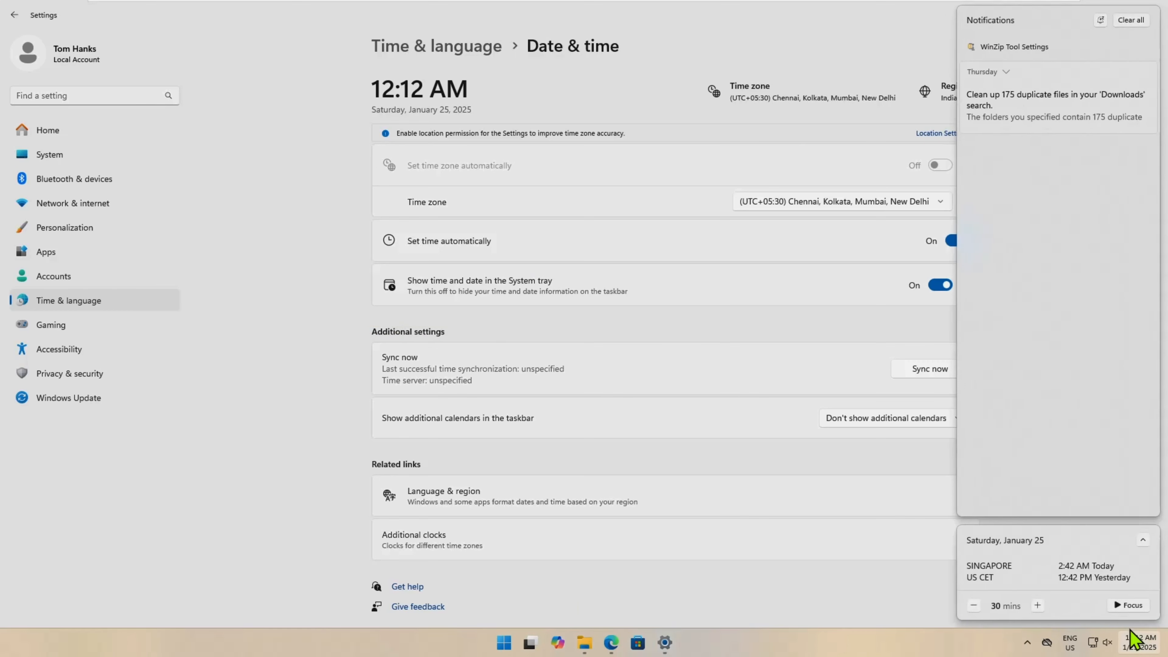